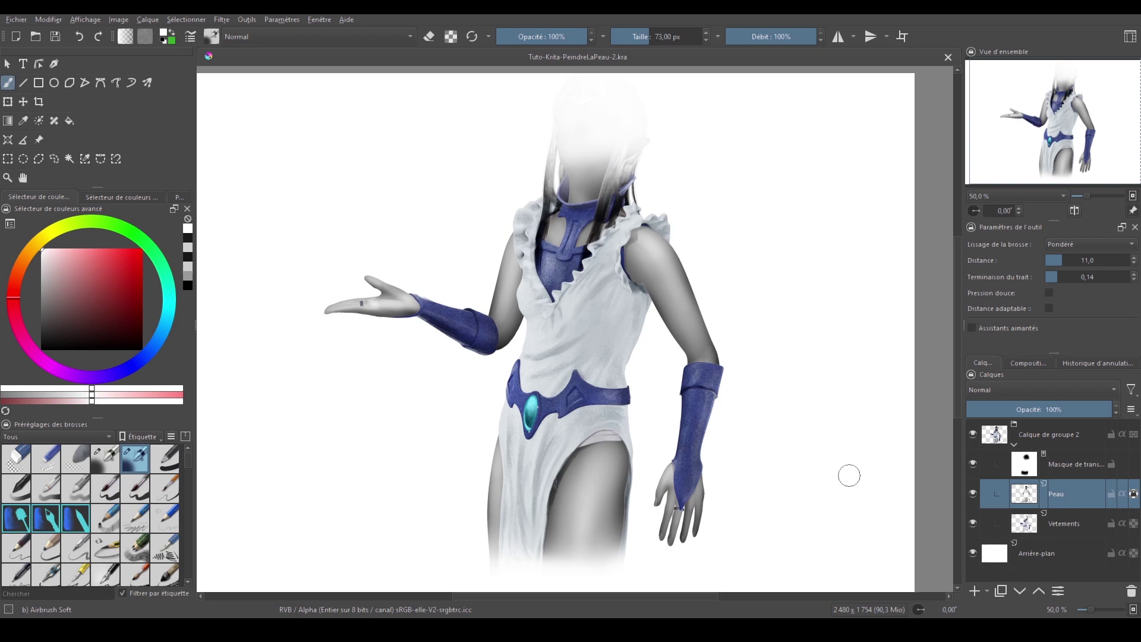
- Apply a Gradient Map filter to the Peau skin layer
click(222, 19)
mouse_move(237, 157)
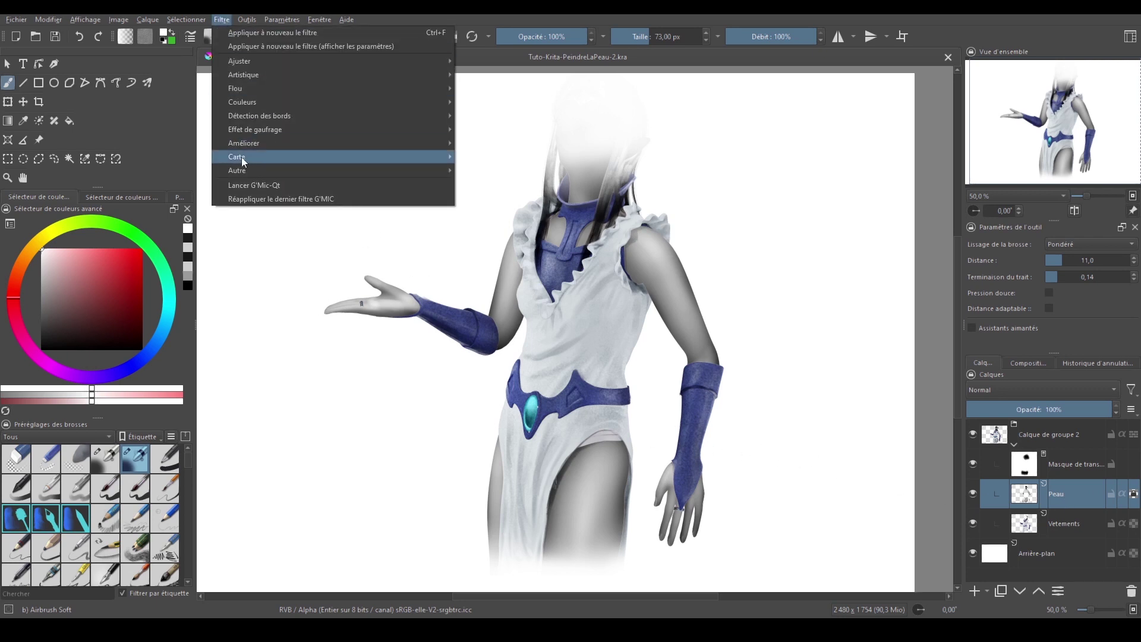
click(504, 158)
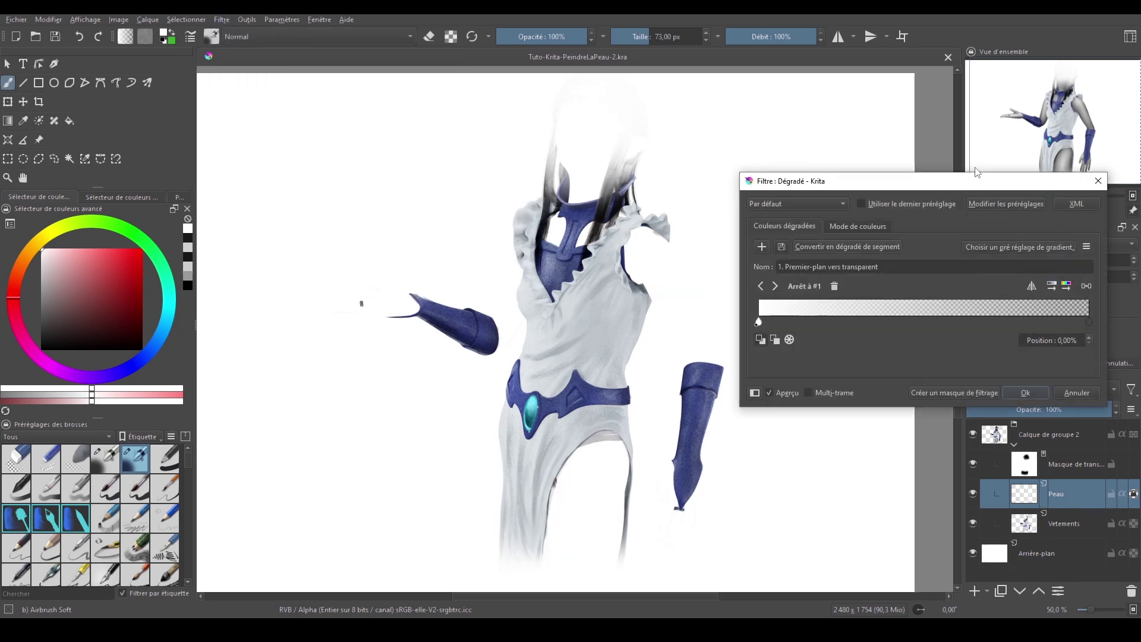
drag(979, 187, 976, 171)
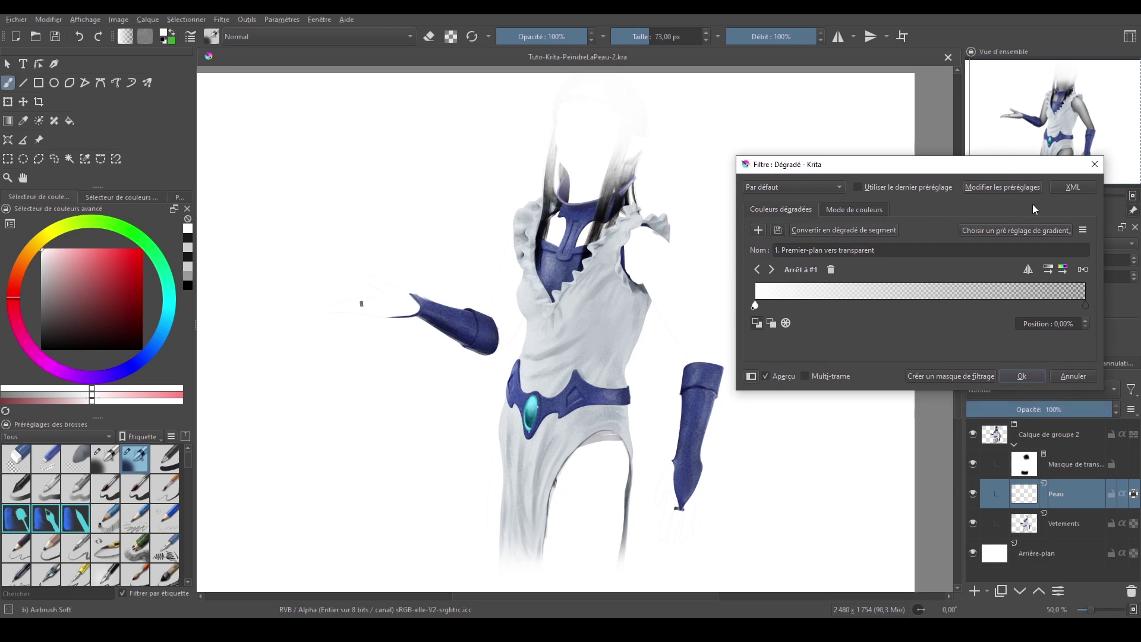
- Make the gradient's end stop opaque black and arrange the stops to run black to white
click(1086, 306)
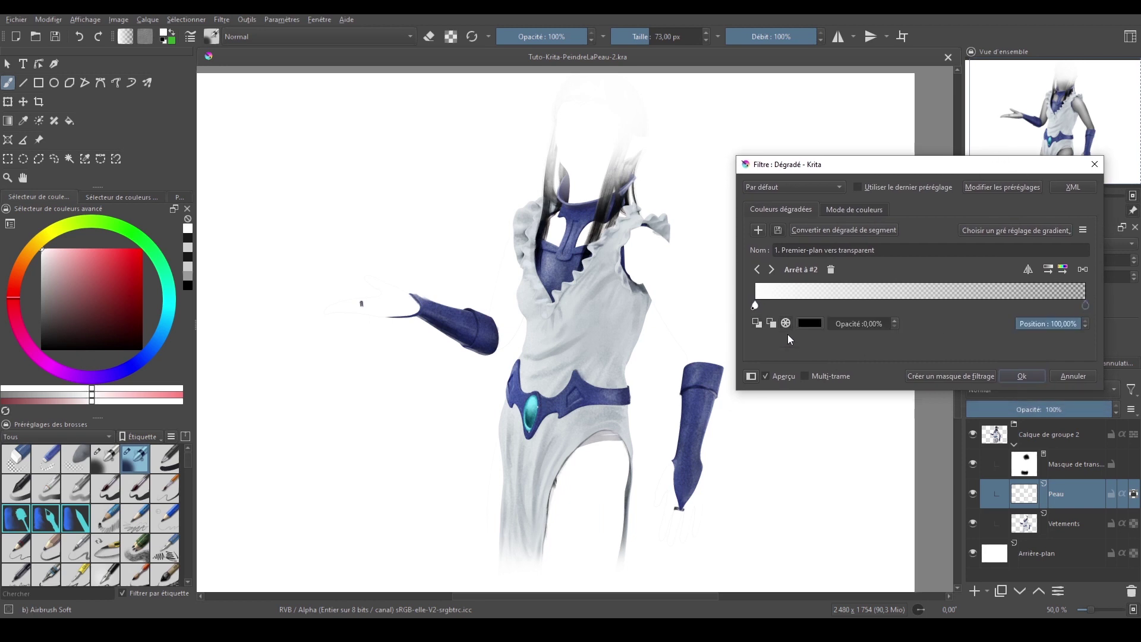
click(755, 305)
click(785, 322)
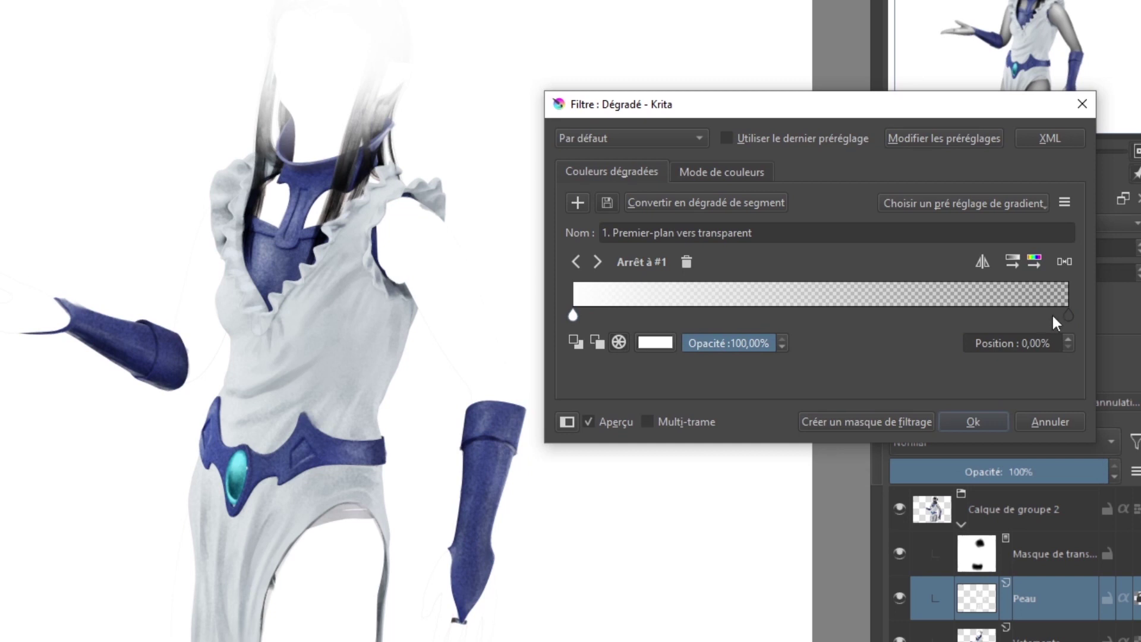
drag(1066, 320, 1062, 322)
drag(693, 340, 796, 330)
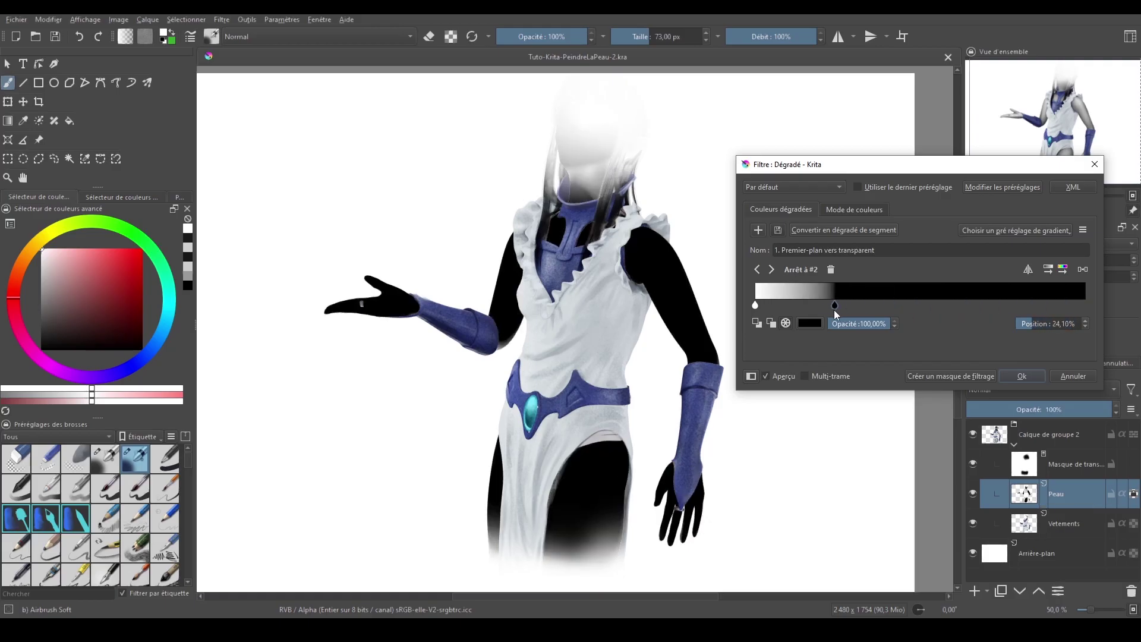
drag(1083, 305, 832, 305)
drag(755, 305, 1085, 301)
click(1066, 232)
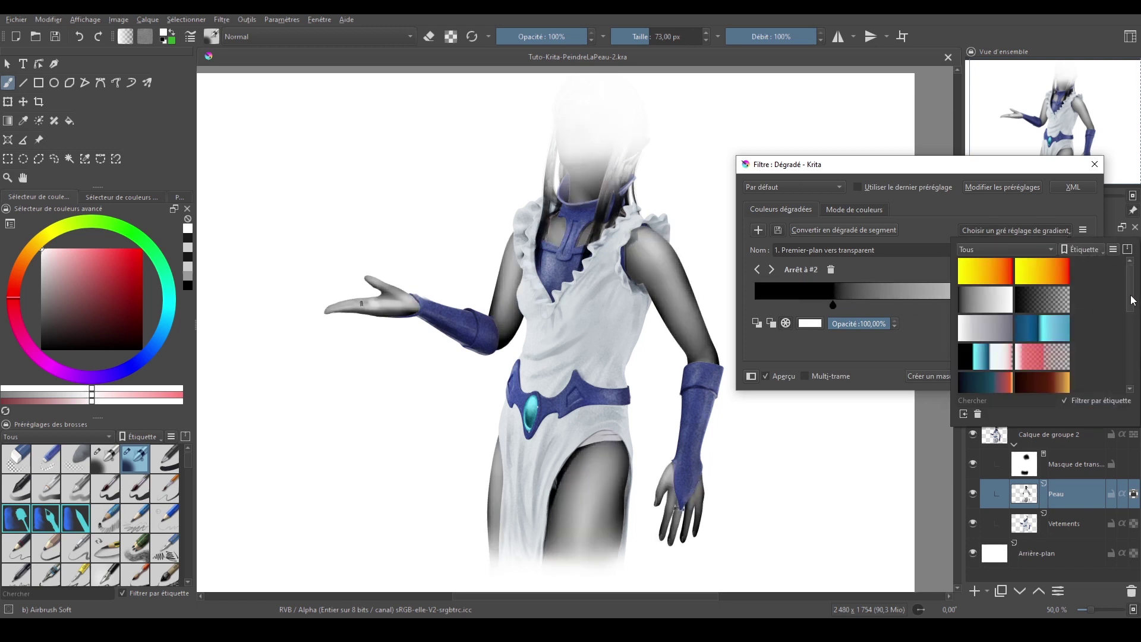
- Apply the GPS Fire Burning Cloud gradient preset and convert it to an editable stop gradient
drag(1131, 300, 1131, 321)
click(1054, 314)
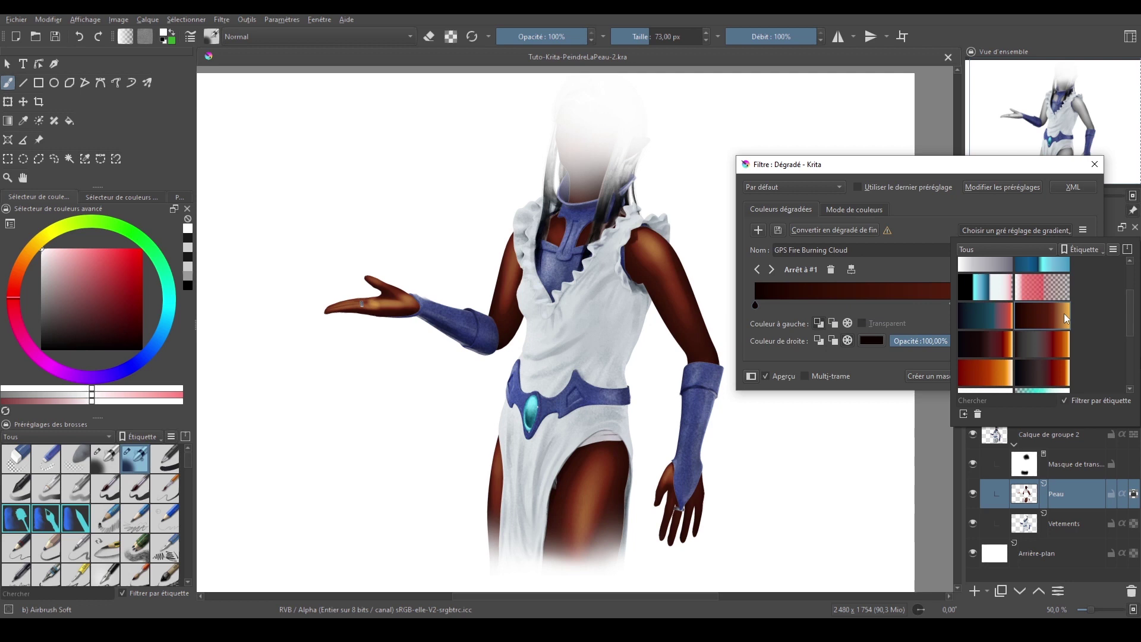
click(1093, 226)
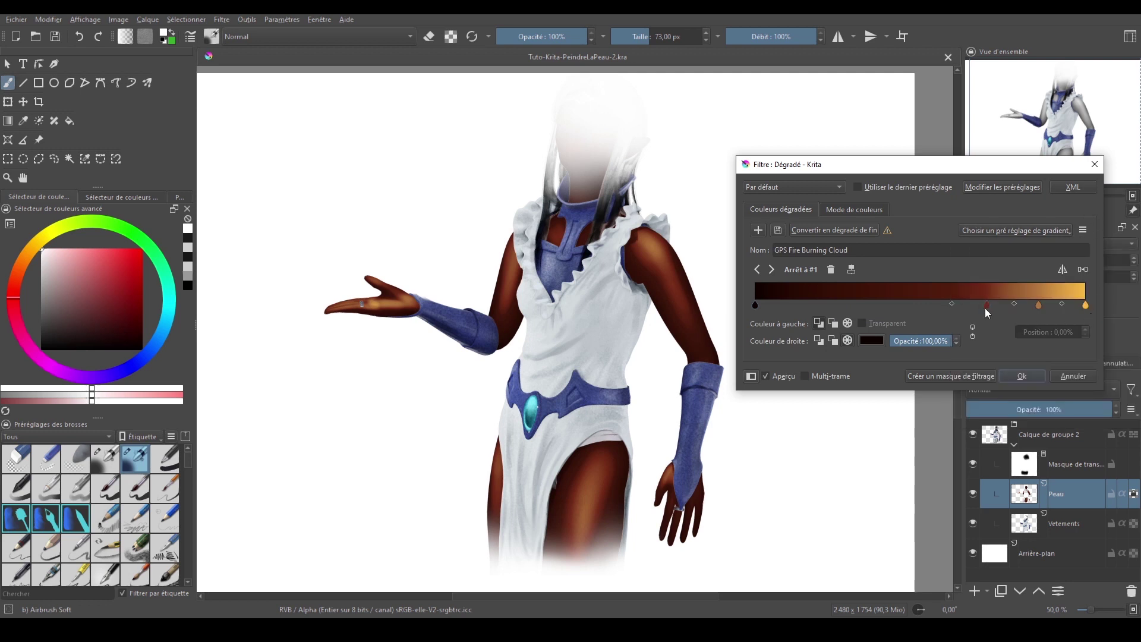
drag(985, 307, 957, 310)
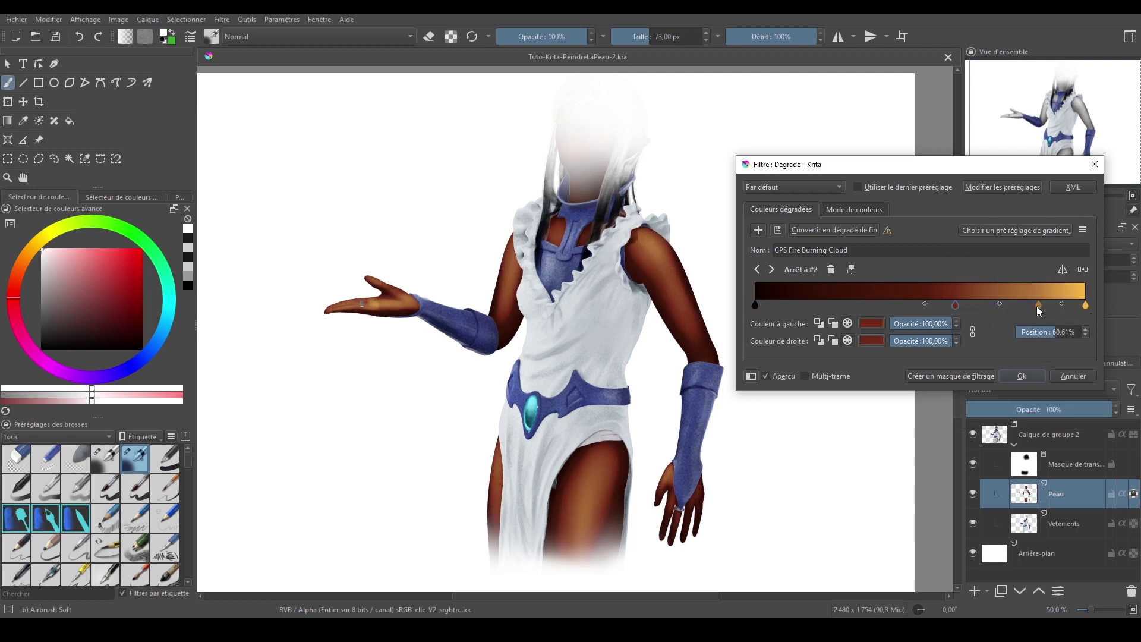
click(1037, 305)
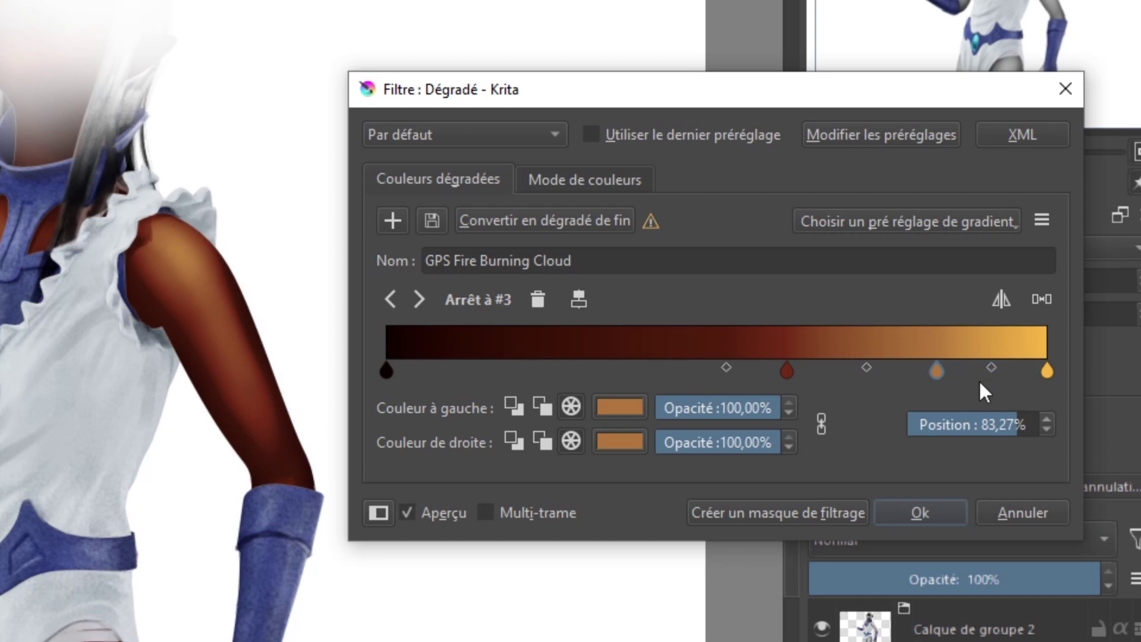
click(600, 228)
- Slide the dark red stops left and pick a new colour for the first stop
drag(780, 368, 684, 369)
drag(936, 372, 925, 371)
click(683, 371)
click(386, 371)
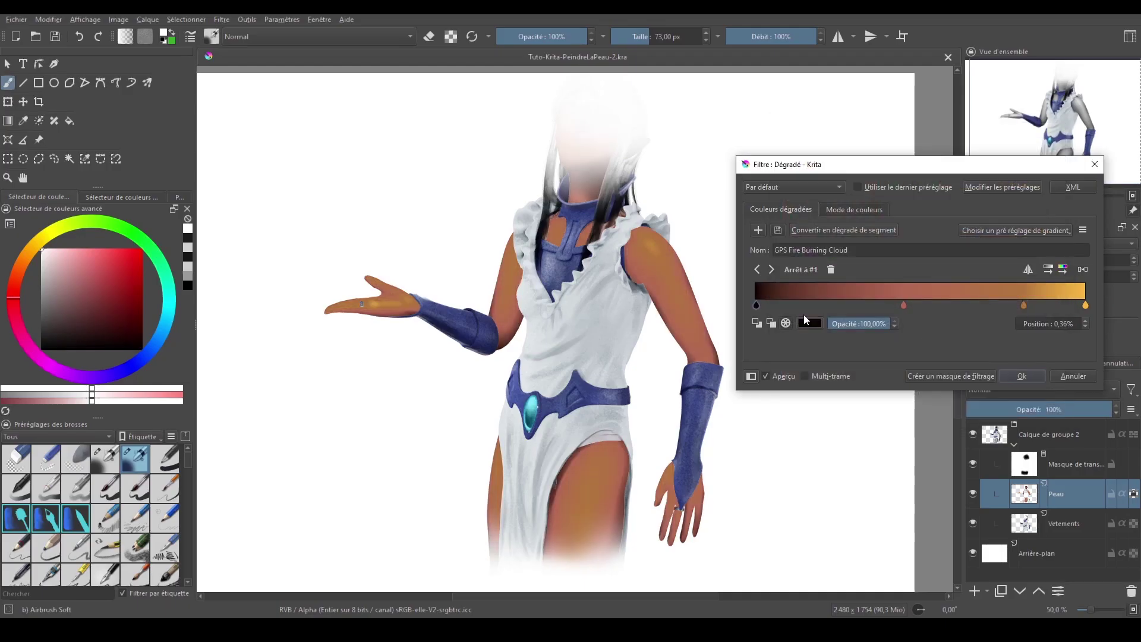
double_click(1023, 305)
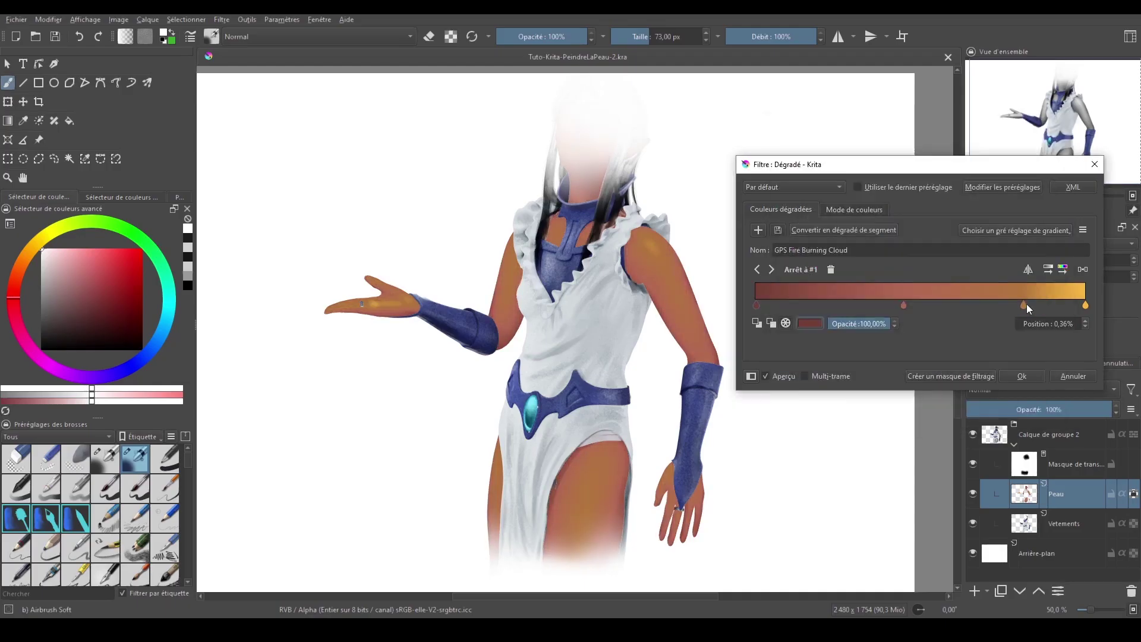
click(832, 195)
- Confirm the reddish stop colour and reverse the gradient to run dark to light
click(789, 189)
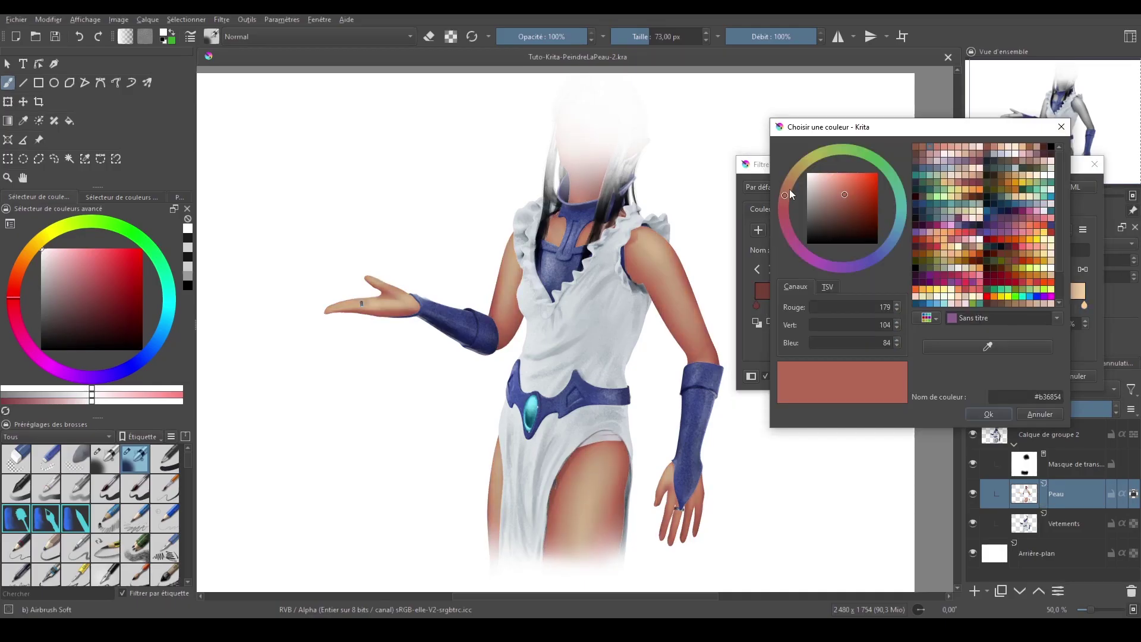
key(Return)
click(902, 305)
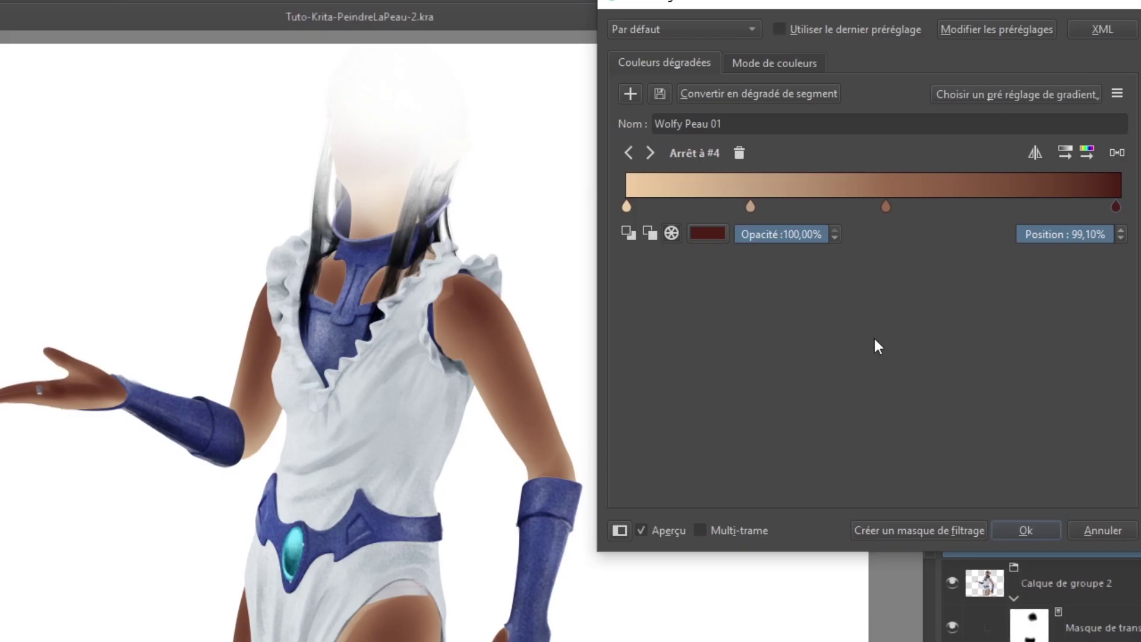
click(1035, 155)
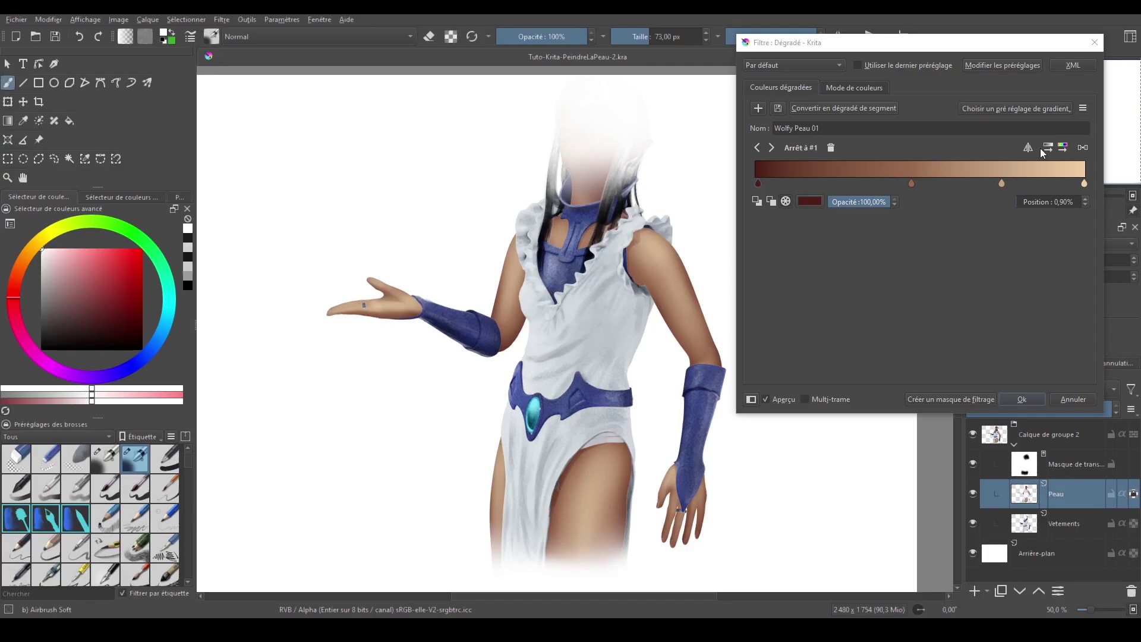
- Try the saved Wolfy Peau skin gradient presets, including Wolfy Peau 03 and 06
click(1018, 110)
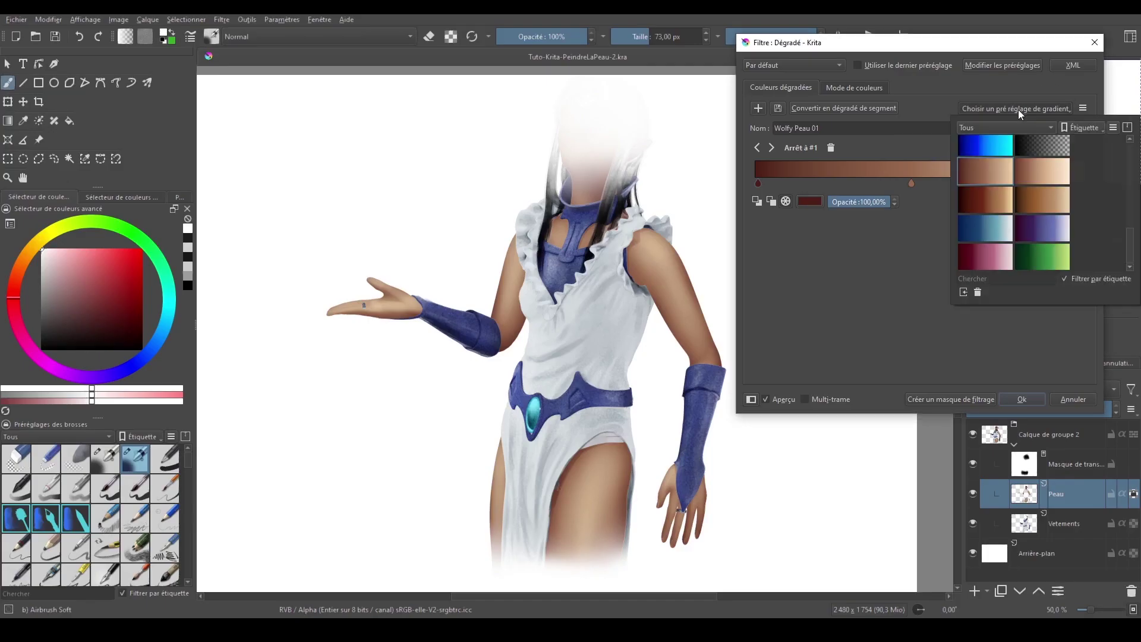
click(1031, 172)
click(982, 202)
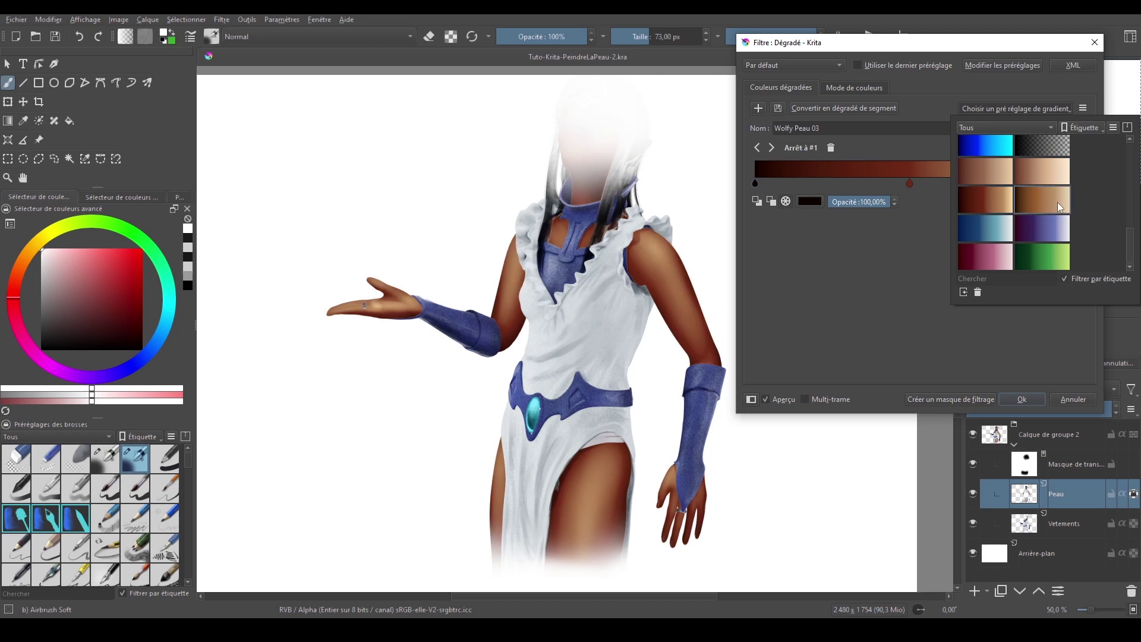
click(1057, 202)
click(987, 226)
click(1040, 230)
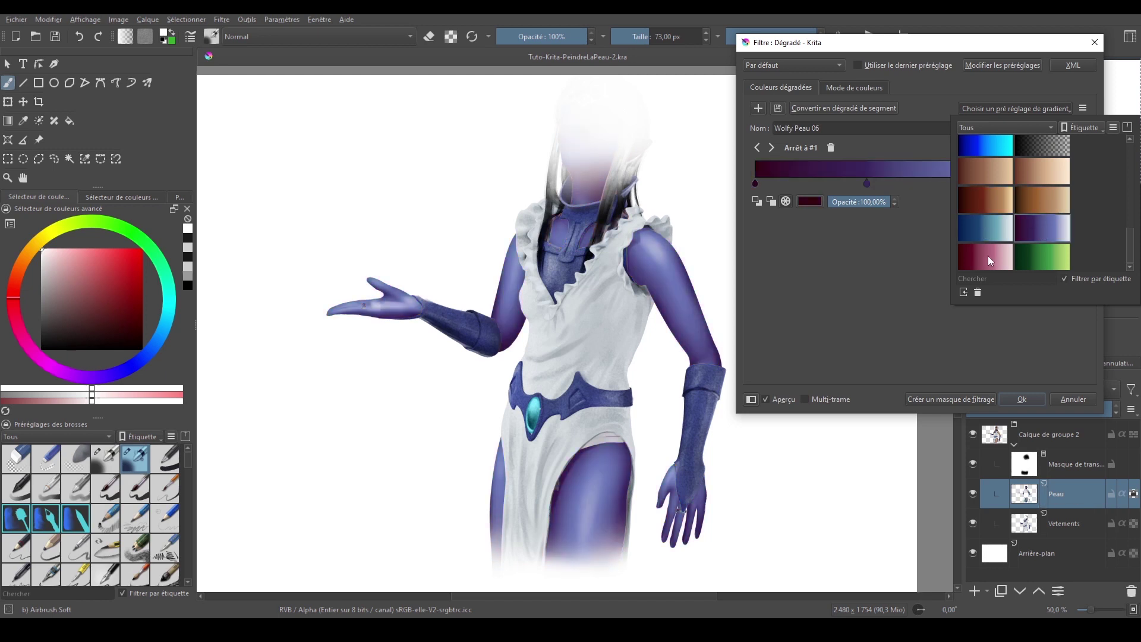
click(987, 256)
click(1053, 255)
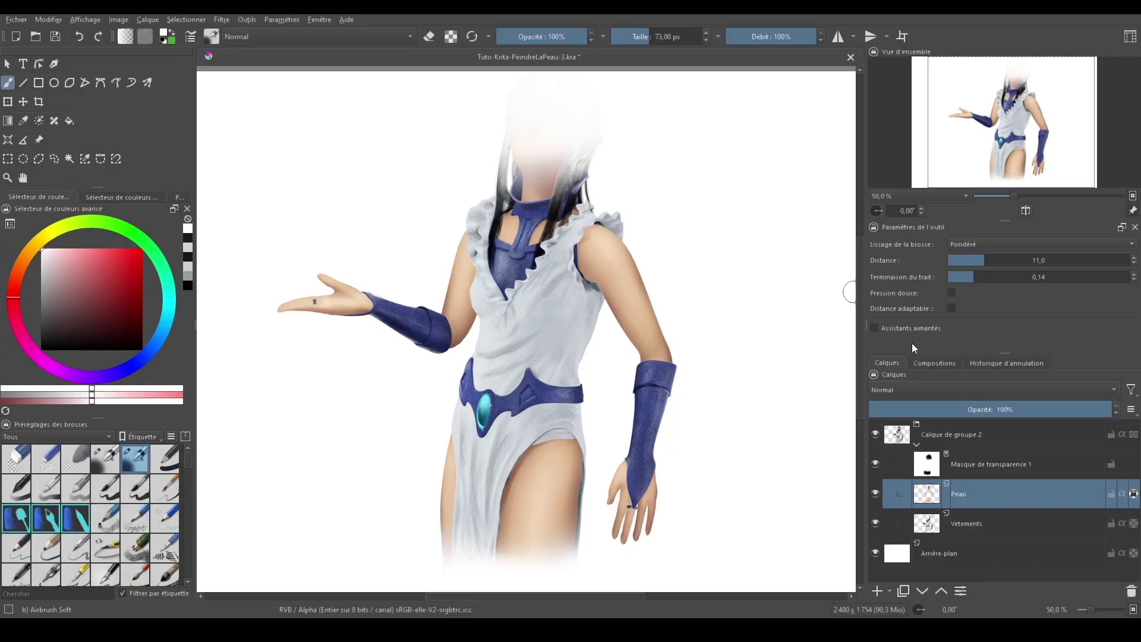
- Clip a Masque layer onto Peau with Ctrl+Shift+G, set it to Incrustation, and pick semi-transparent red
key(ctrl+shift+g)
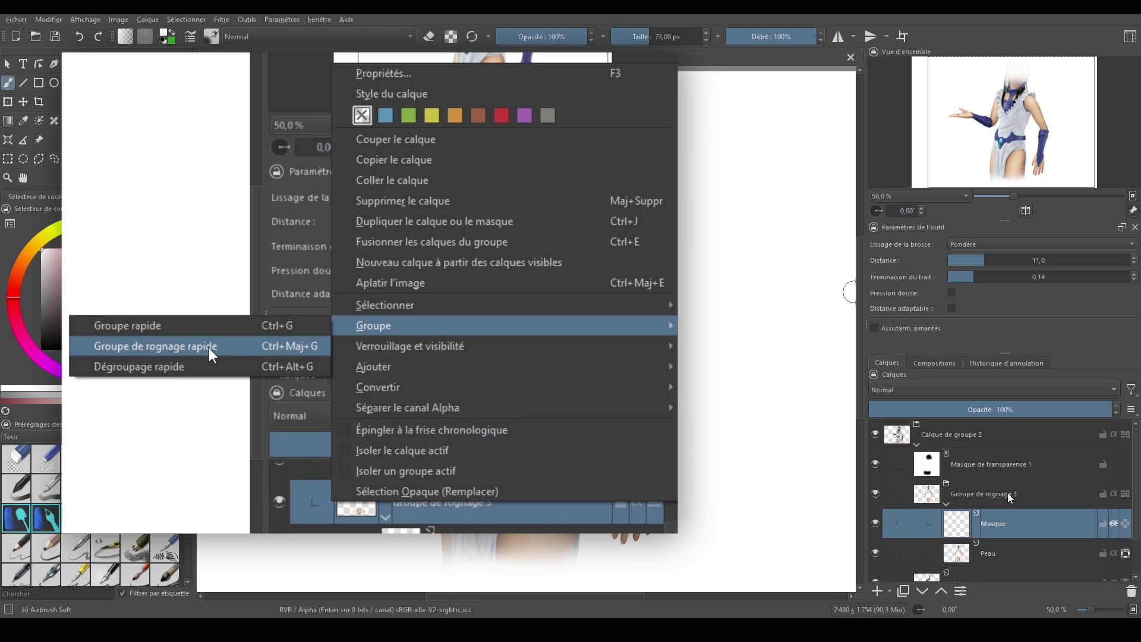
click(1007, 493)
click(966, 452)
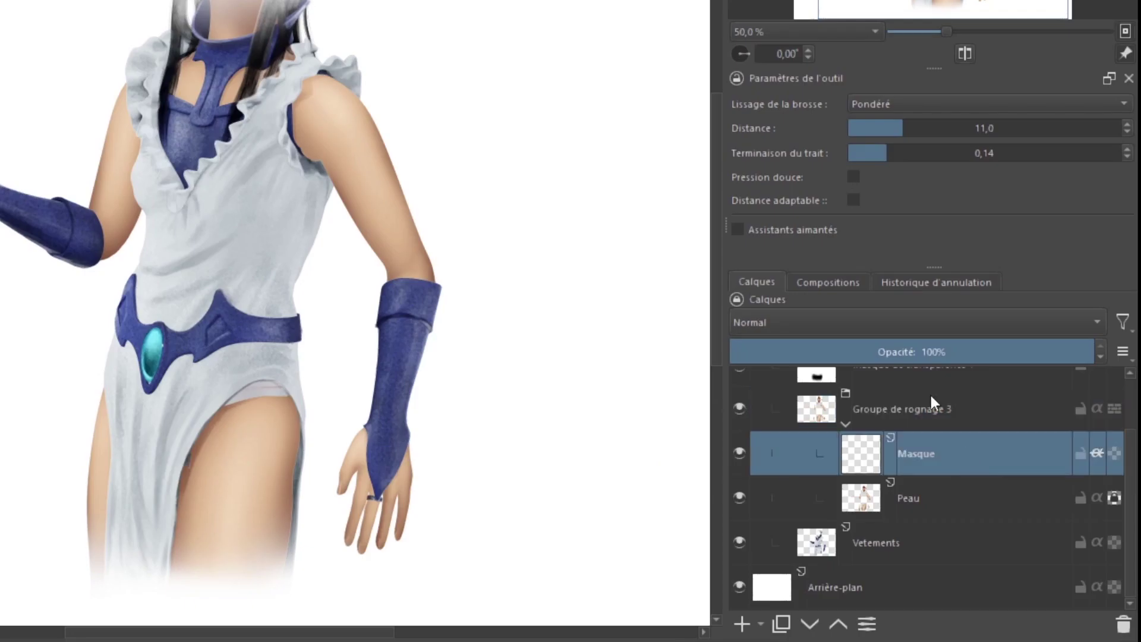
click(885, 322)
click(842, 245)
click(124, 391)
click(540, 38)
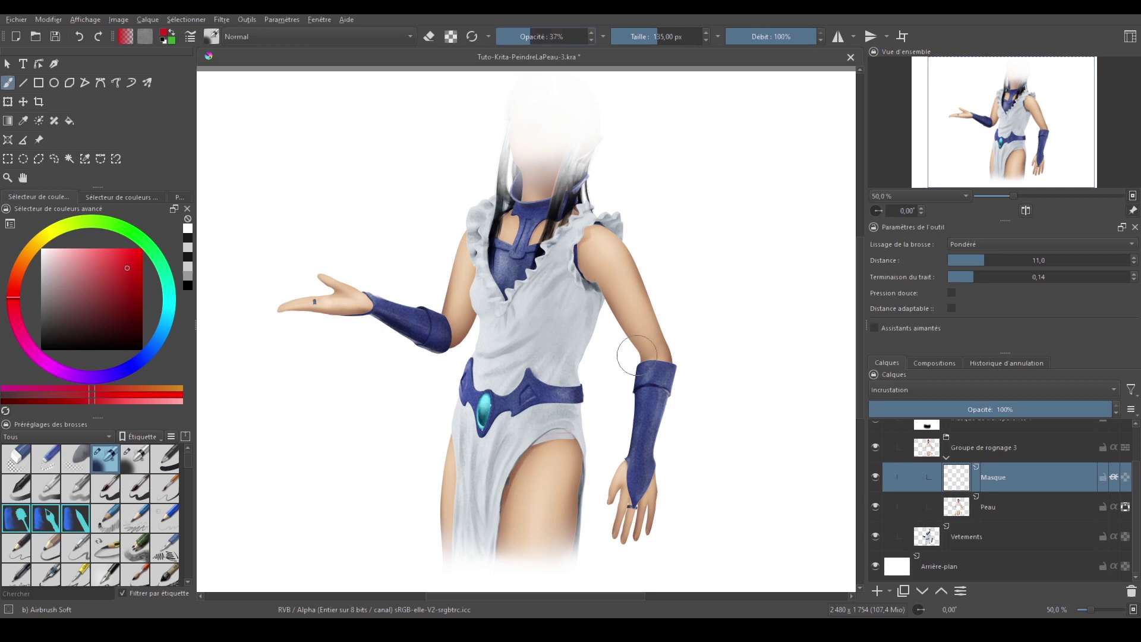
- Undo the red overlay stroke and shrink the brush
drag(633, 475, 637, 482)
key(ctrl+z)
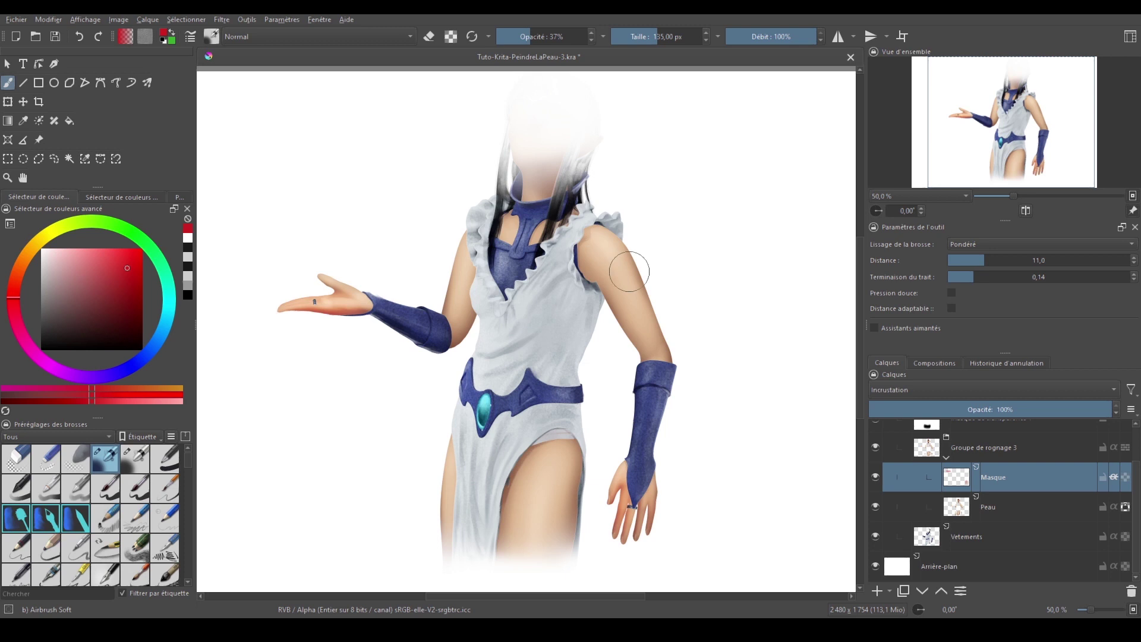
drag(629, 271, 605, 266)
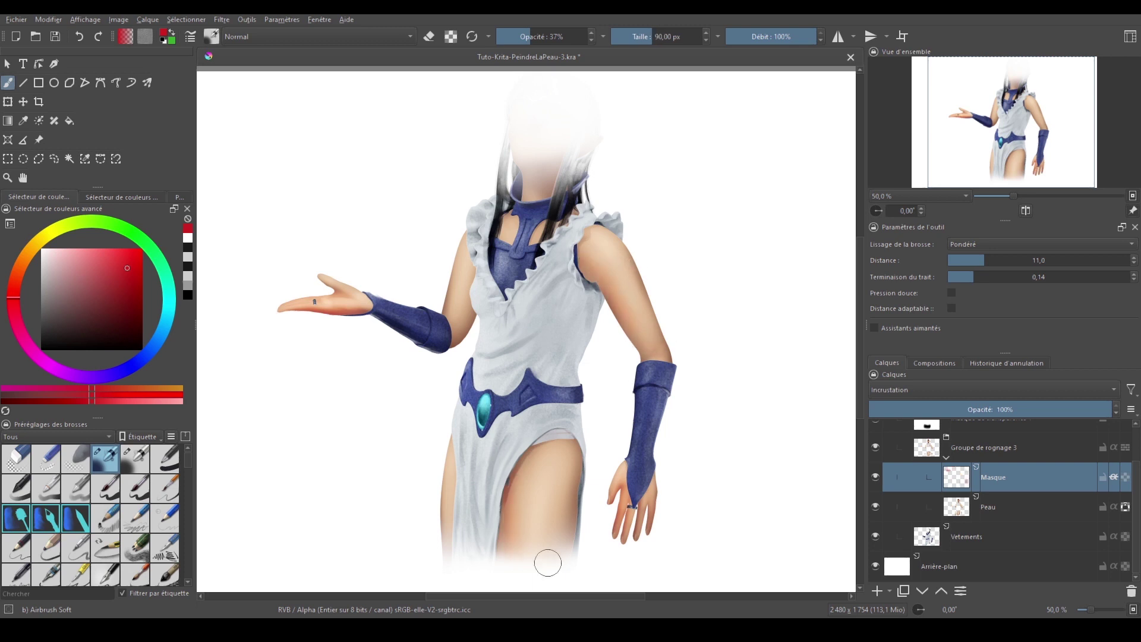
drag(453, 320, 440, 357)
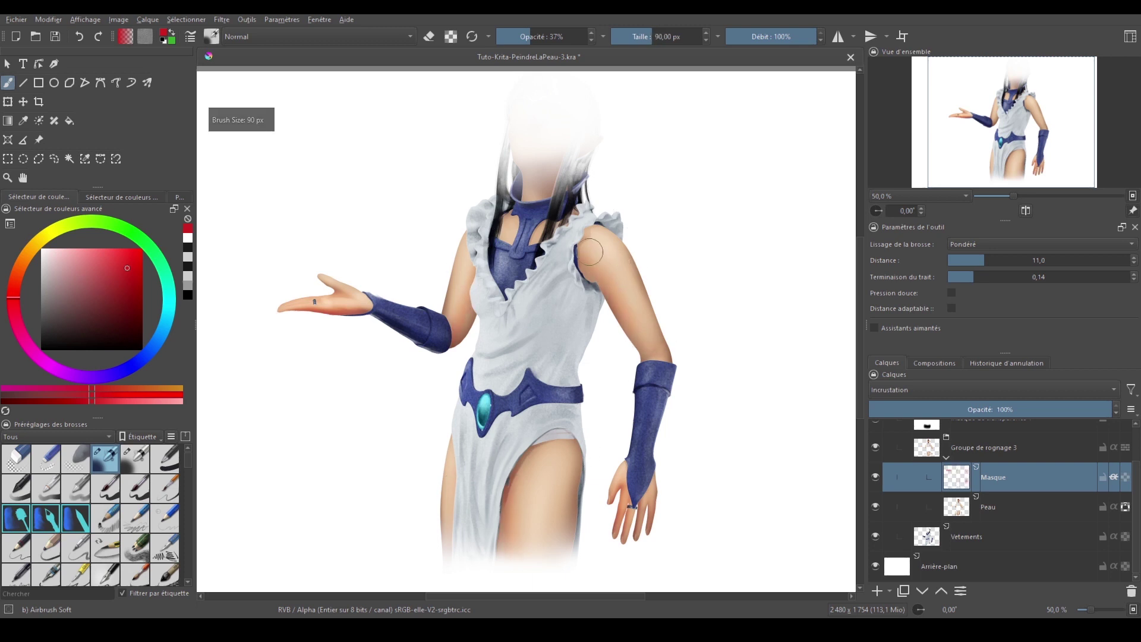
drag(539, 198, 535, 198)
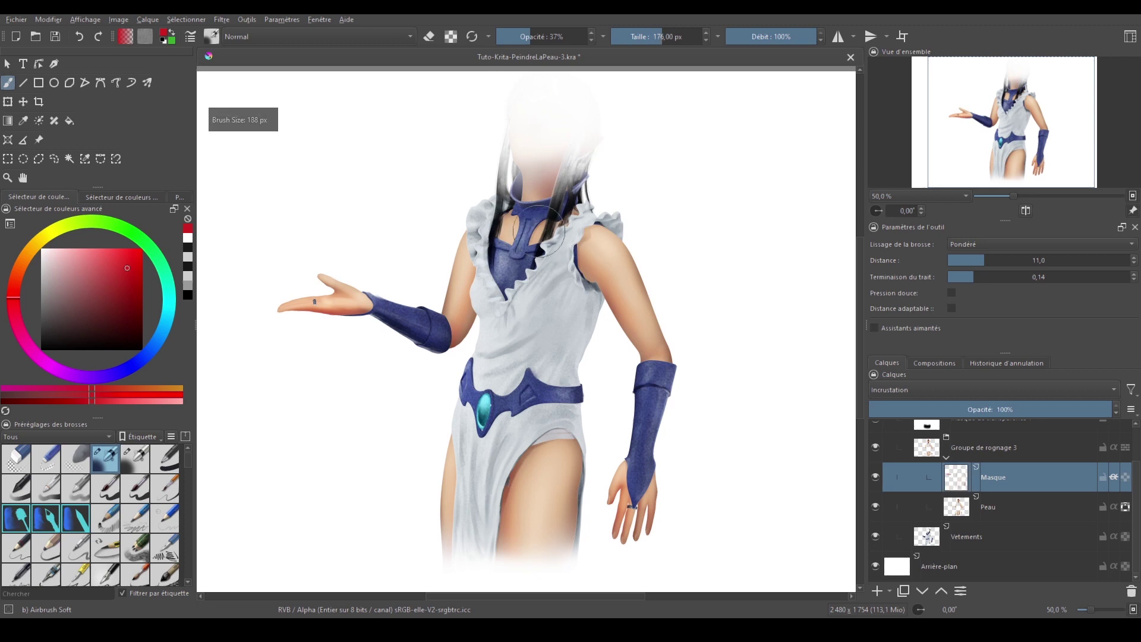
key(bracketleft)
key(bracketleft)
key(bracketleft)
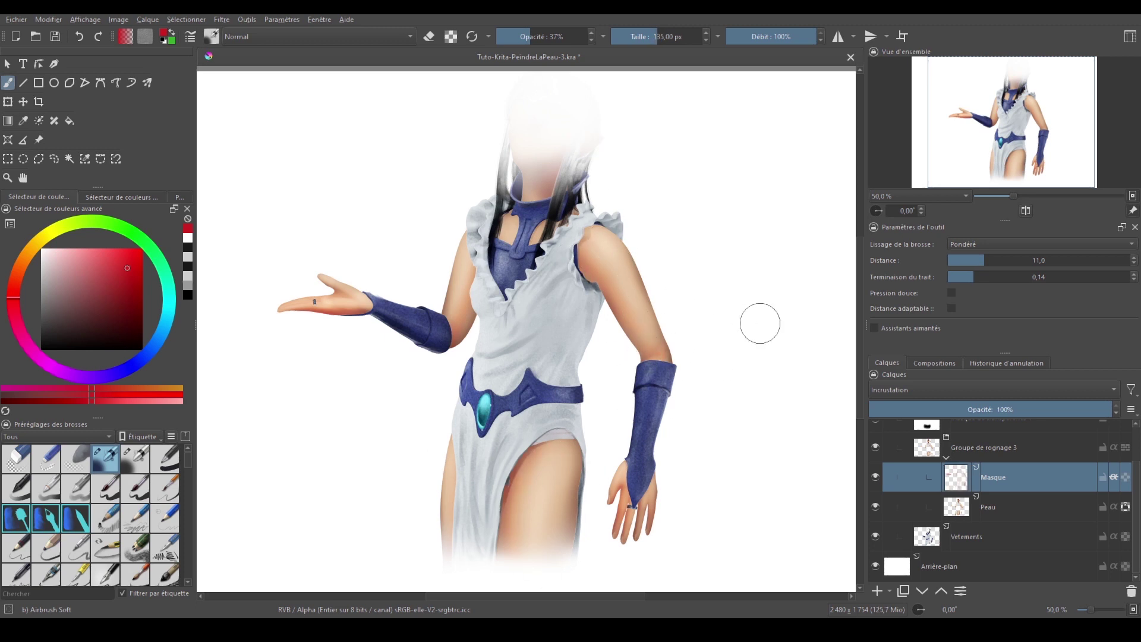
- Switch the colour to dark cyan and add Calque de dessin 4 above Masque
click(165, 325)
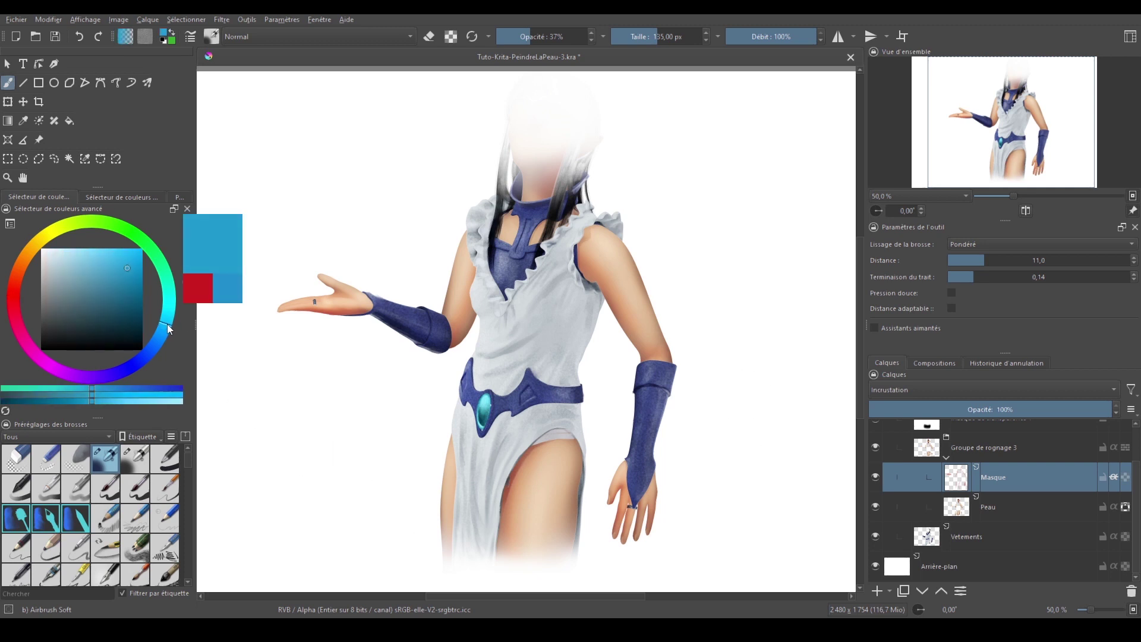
key(bracketright)
key(bracketright)
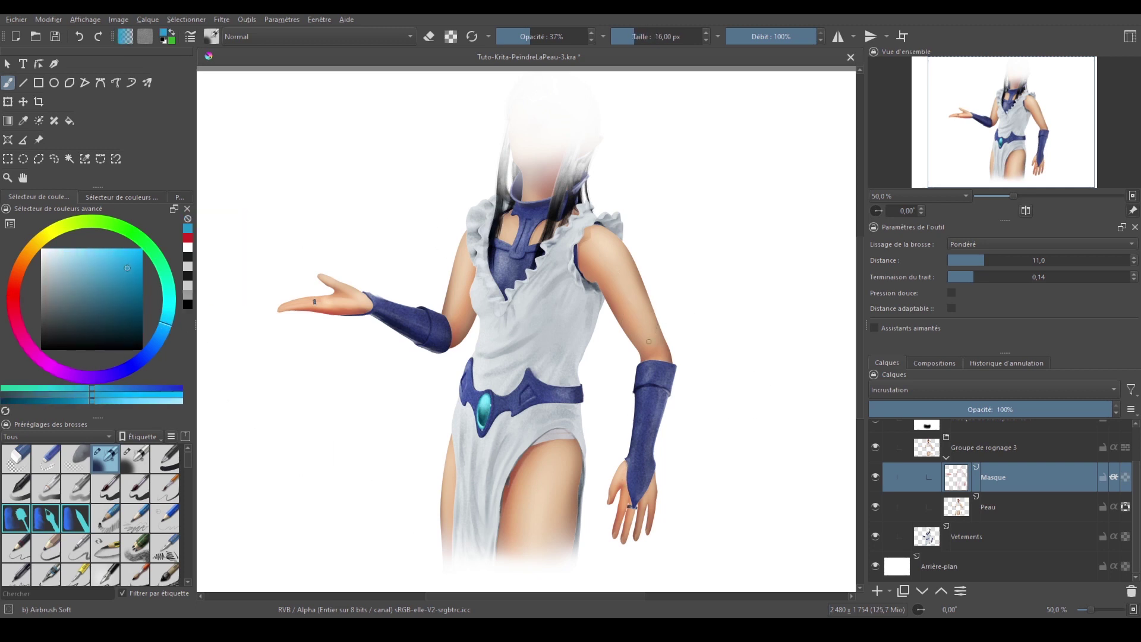
key(k)
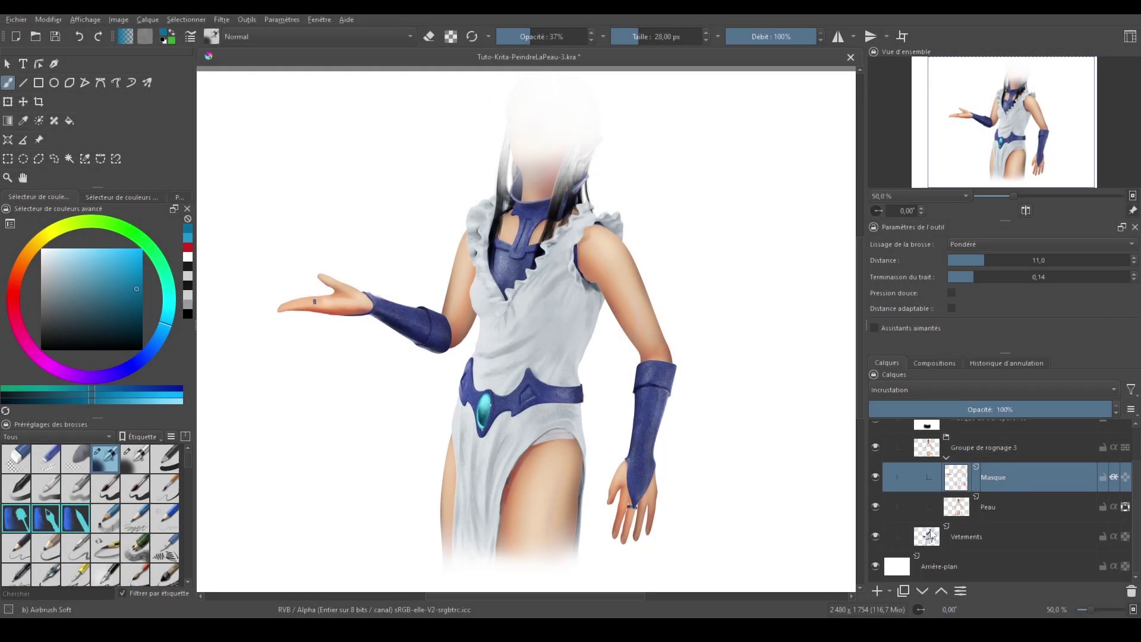
click(878, 590)
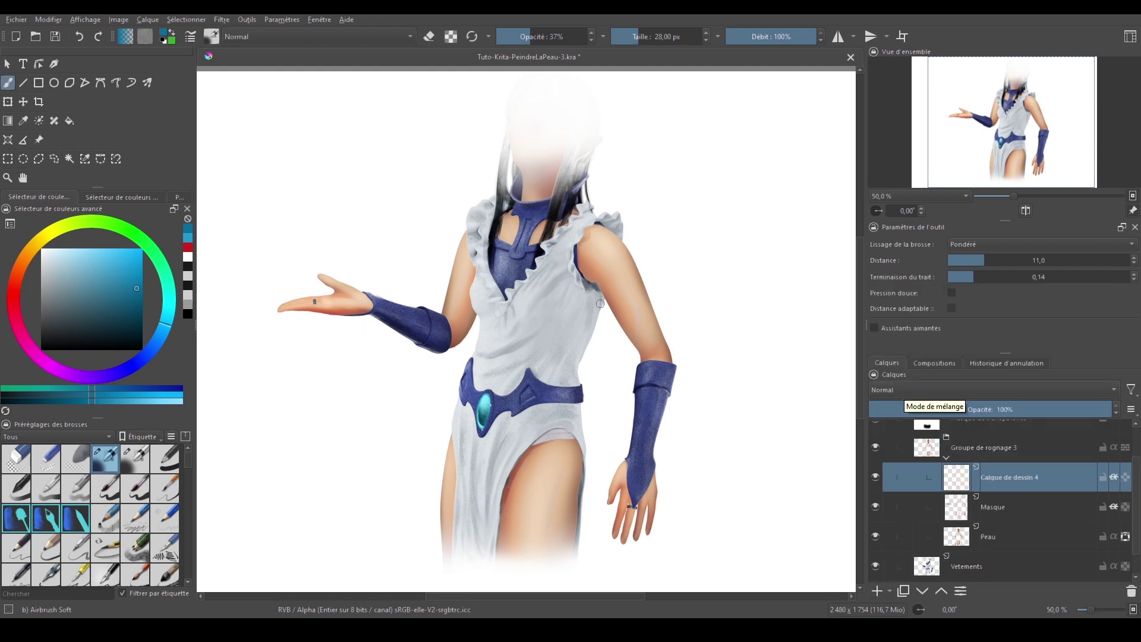
- Pick a pale, near-white blue and enlarge the soft brush to 90 px
click(60, 261)
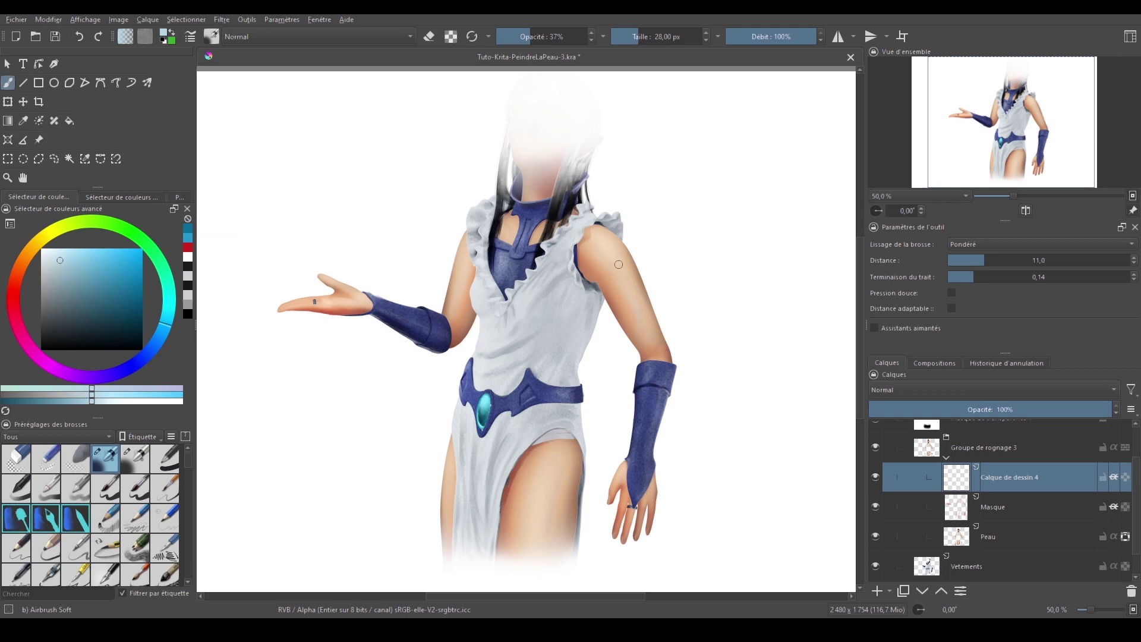
key(bracketright)
key(bracketright)
key(bracketright)
key(bracketright)
key(bracketright)
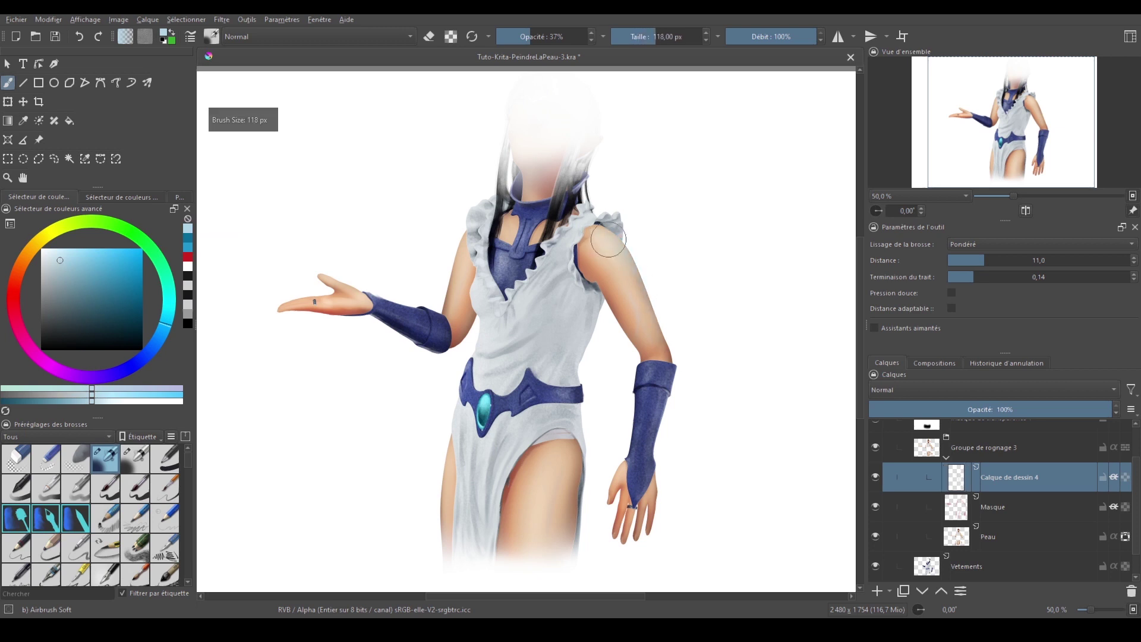
click(56, 252)
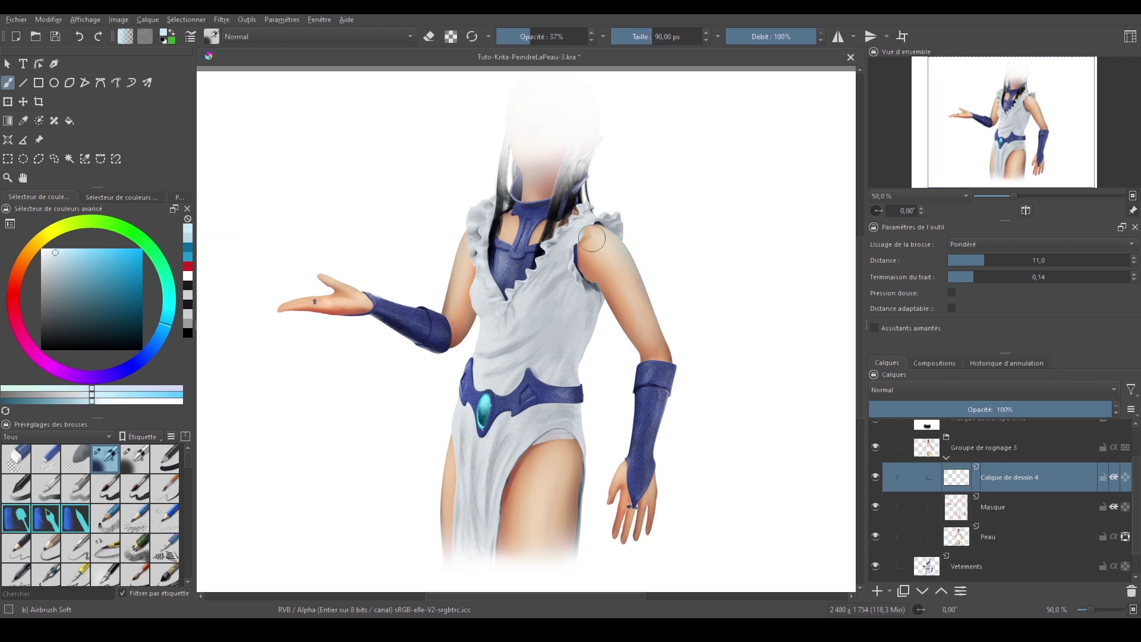
key(bracketright)
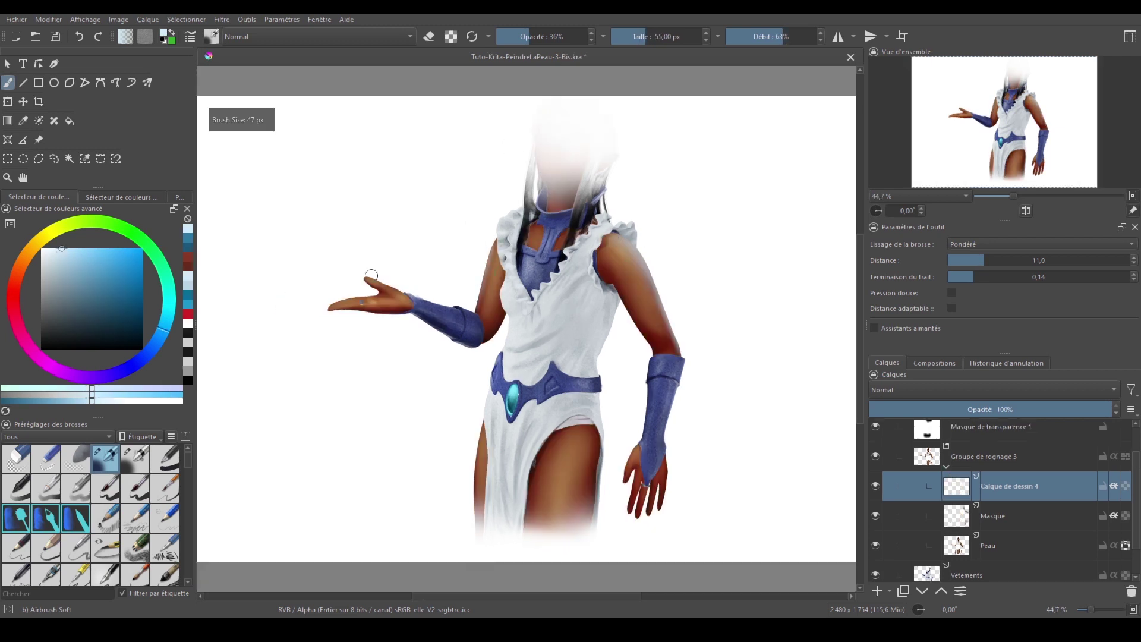
- Resize the brush for the blue arm tints and fade Calque de dessin 4 to 72% opacity
key(bracketright)
key(bracketright)
key(bracketright)
key(bracketright)
key(bracketright)
key(bracketright)
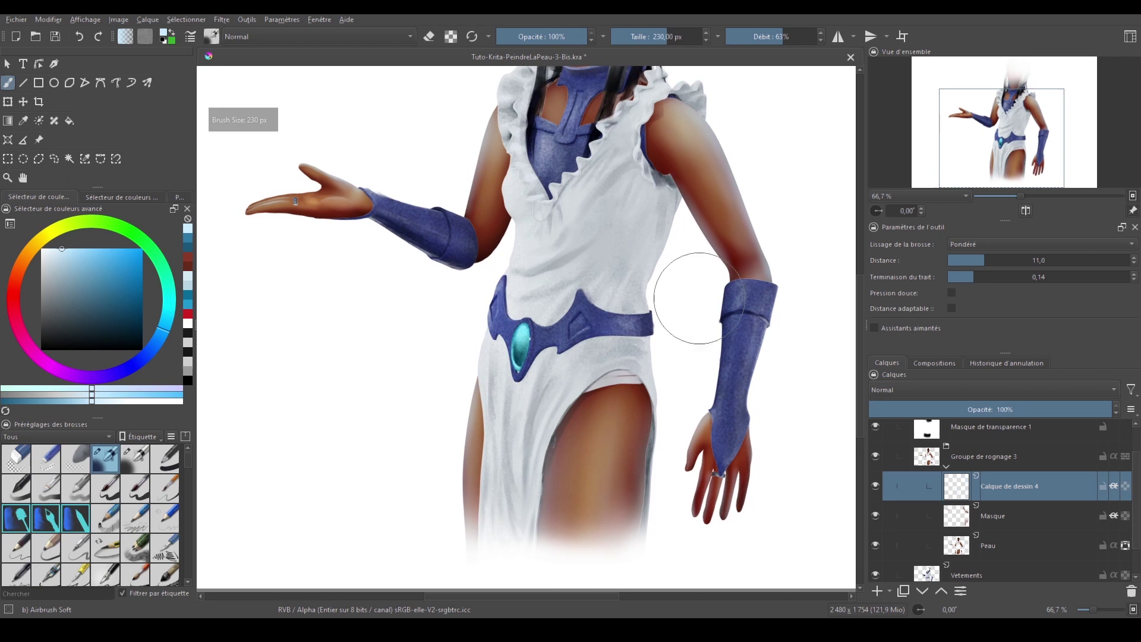
key(bracketleft)
key(bracketleft)
key(bracketleft)
key(bracketleft)
key(bracketleft)
key(bracketleft)
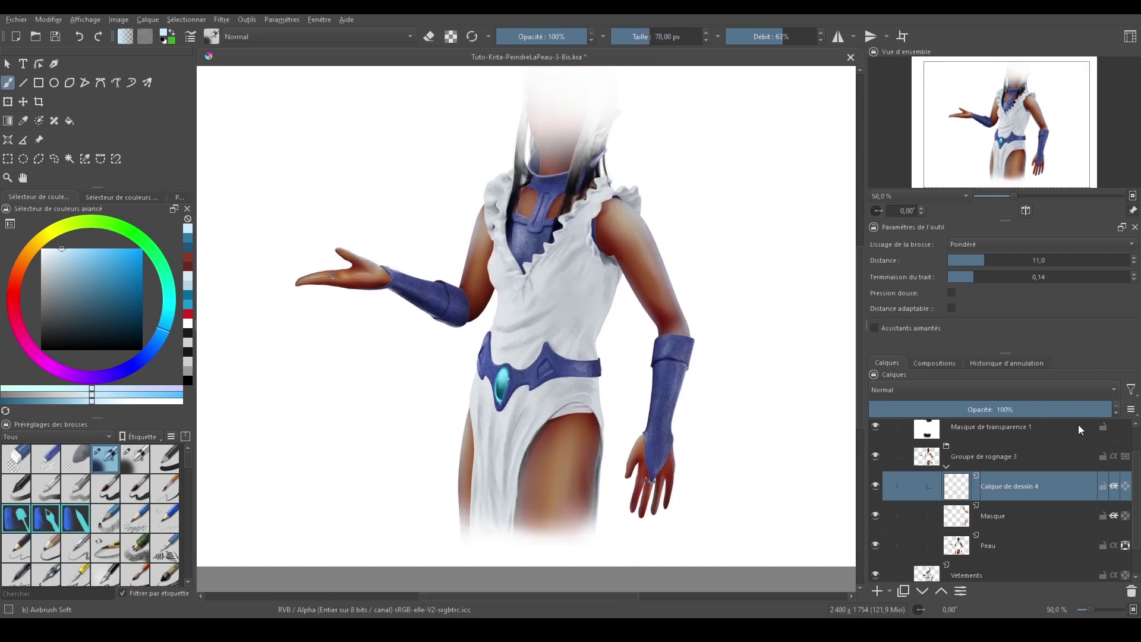
drag(1079, 409, 1046, 408)
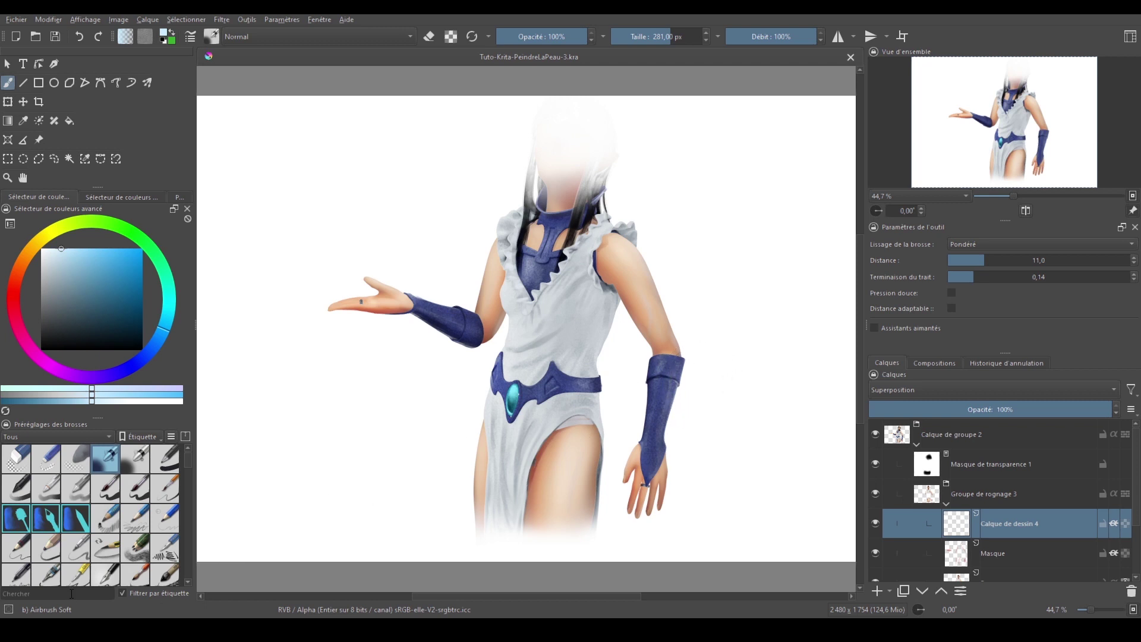
- Filter the brush presets with 'Texture' and choose the Wolfy Texture Pores brush
text(Texture)
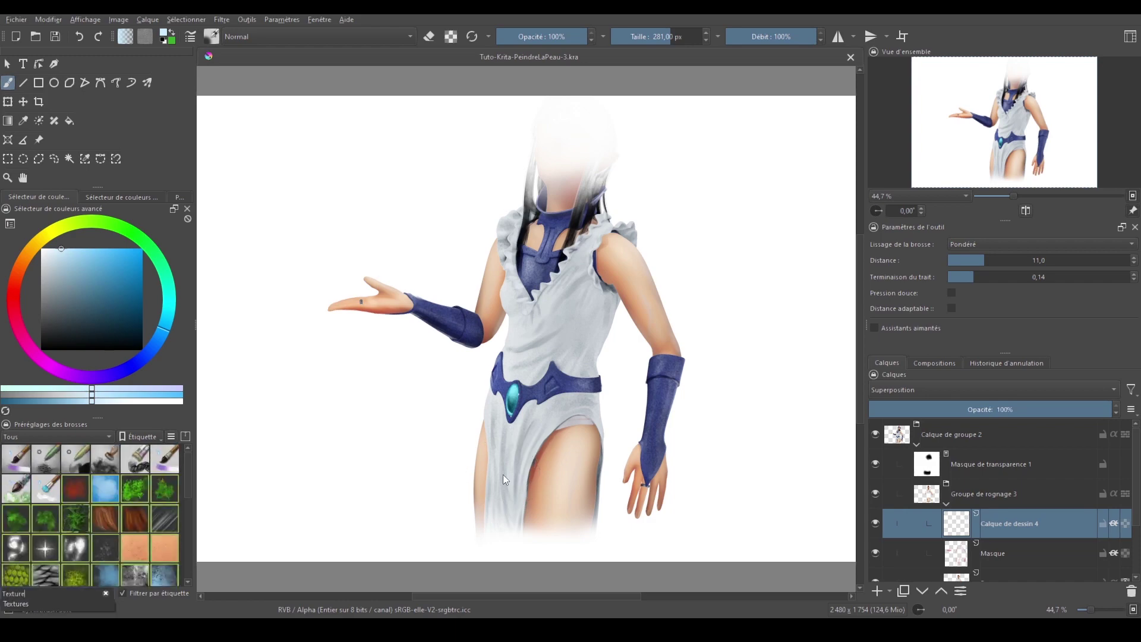
scroll(179, 523, down, 5)
click(80, 494)
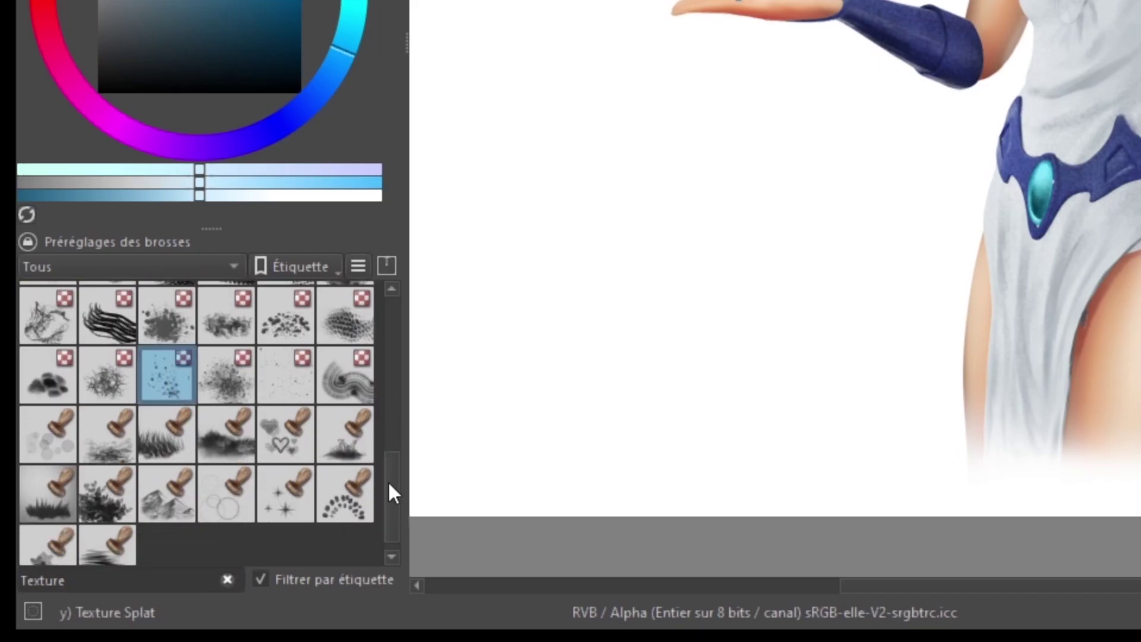
scroll(390, 486, up, 2)
scroll(396, 455, up, 1)
scroll(399, 426, up, 1)
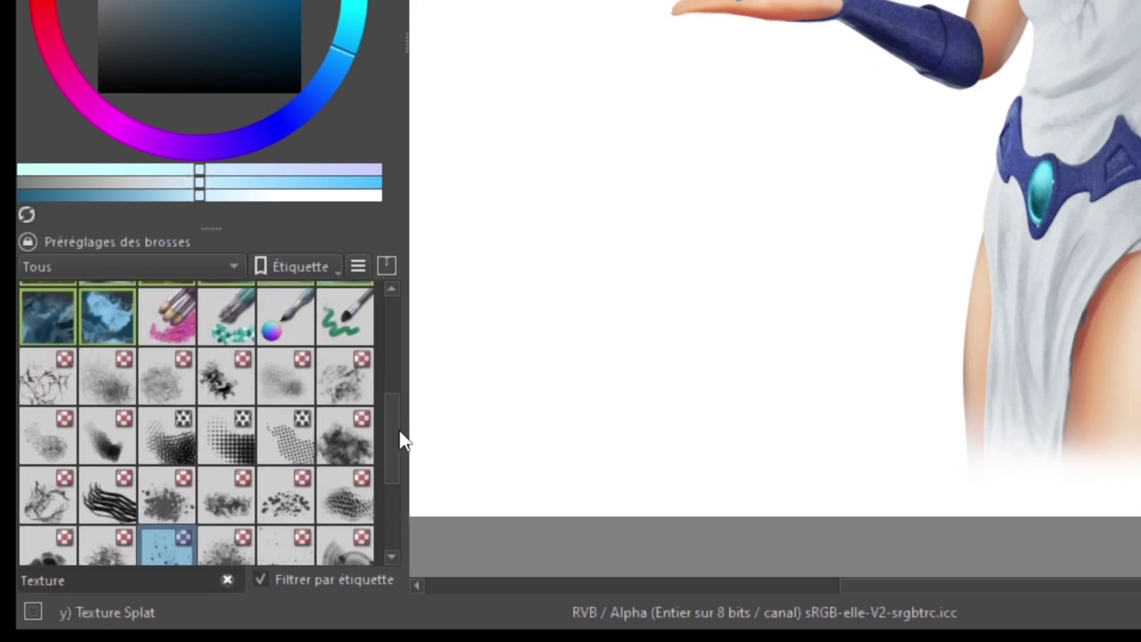
click(70, 437)
click(287, 366)
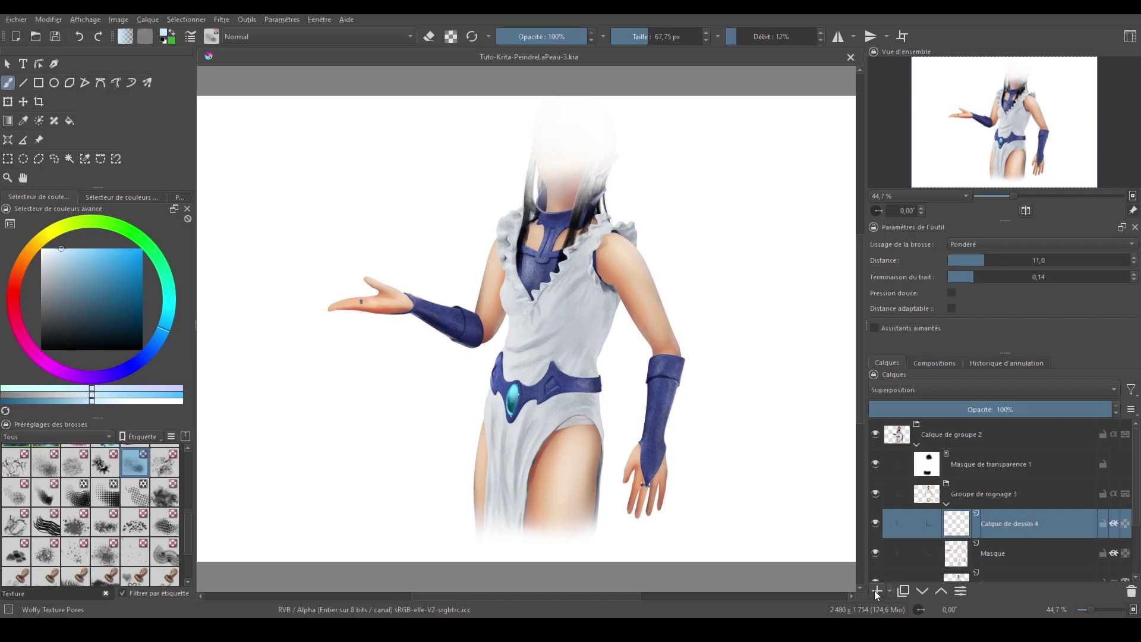
- Add a new layer, Calque de dessin 5, in Incrustation blending mode
click(877, 591)
click(951, 390)
click(928, 349)
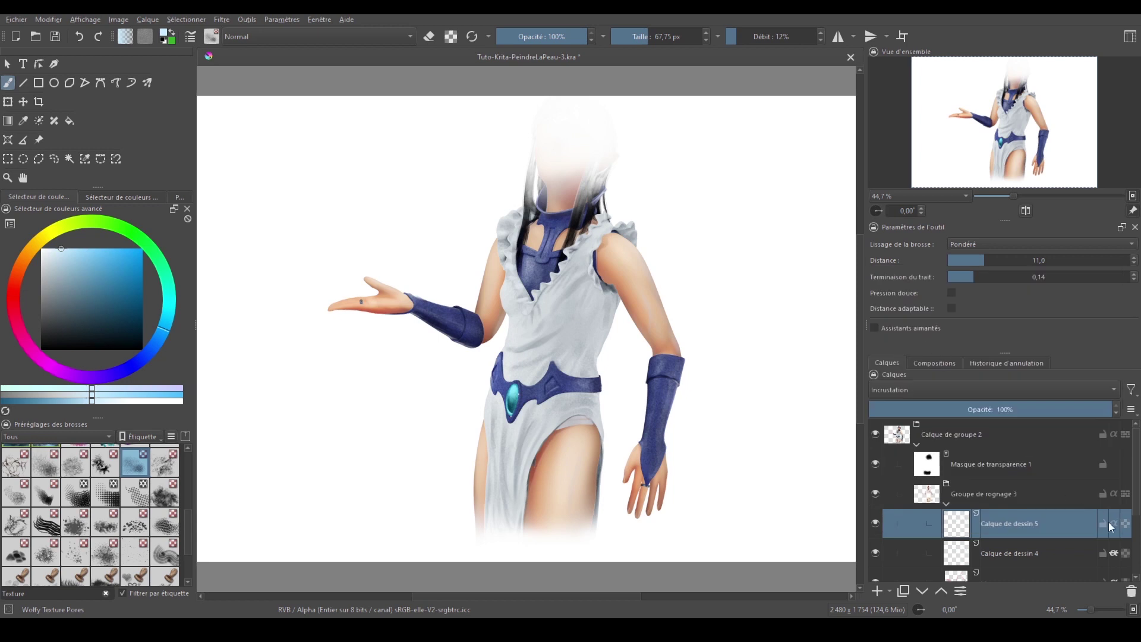
- Stamp skin-toned pore texture onto the upper arm and fade Calque de dessin 5 to 66%
click(41, 283)
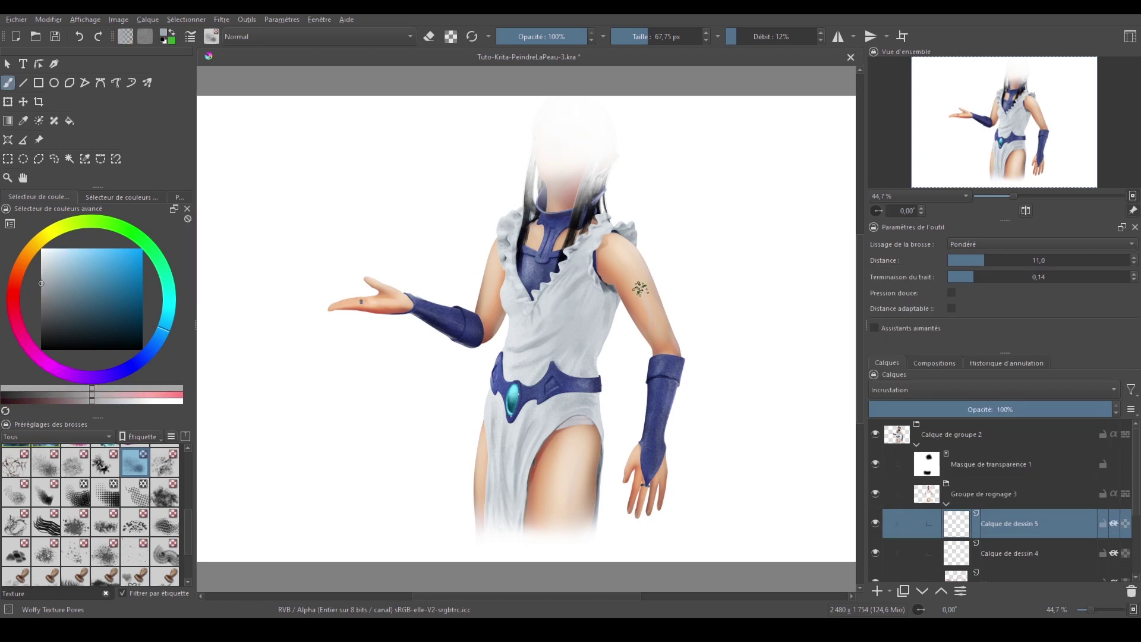
key(plus)
key(plus)
drag(751, 321, 473, 211)
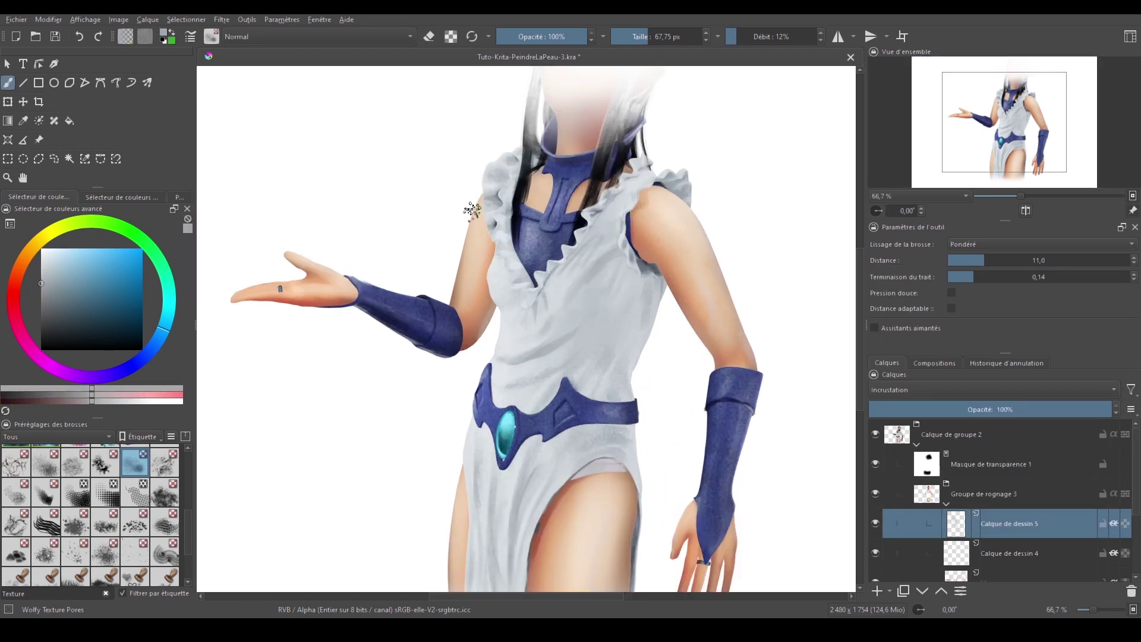
scroll(640, 239, down, 5)
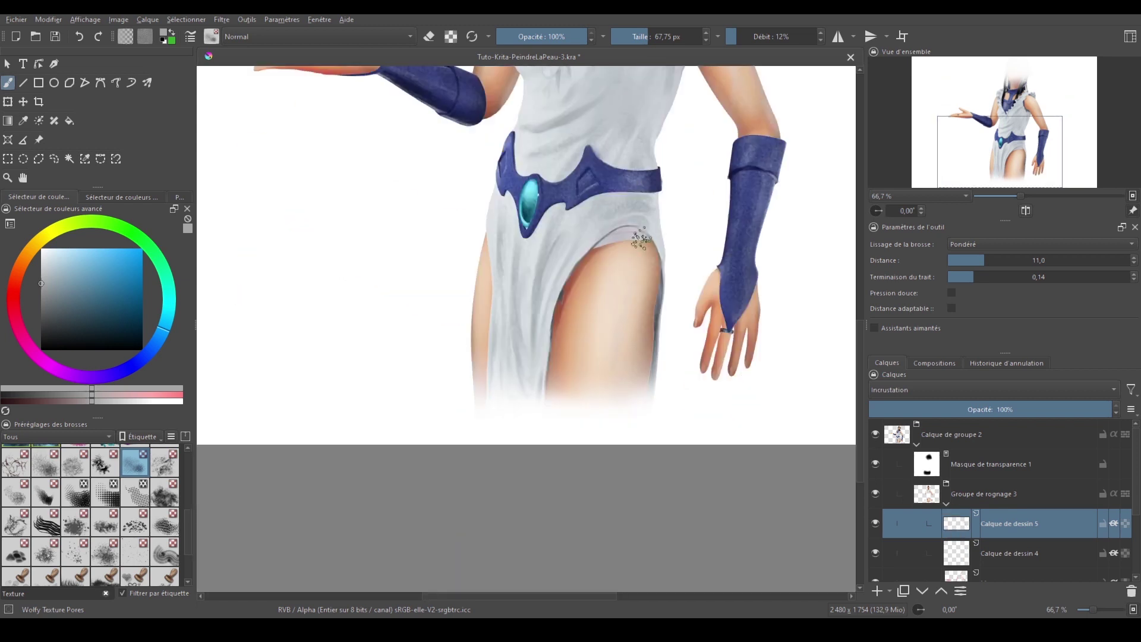
scroll(654, 226, up, 6)
click(41, 311)
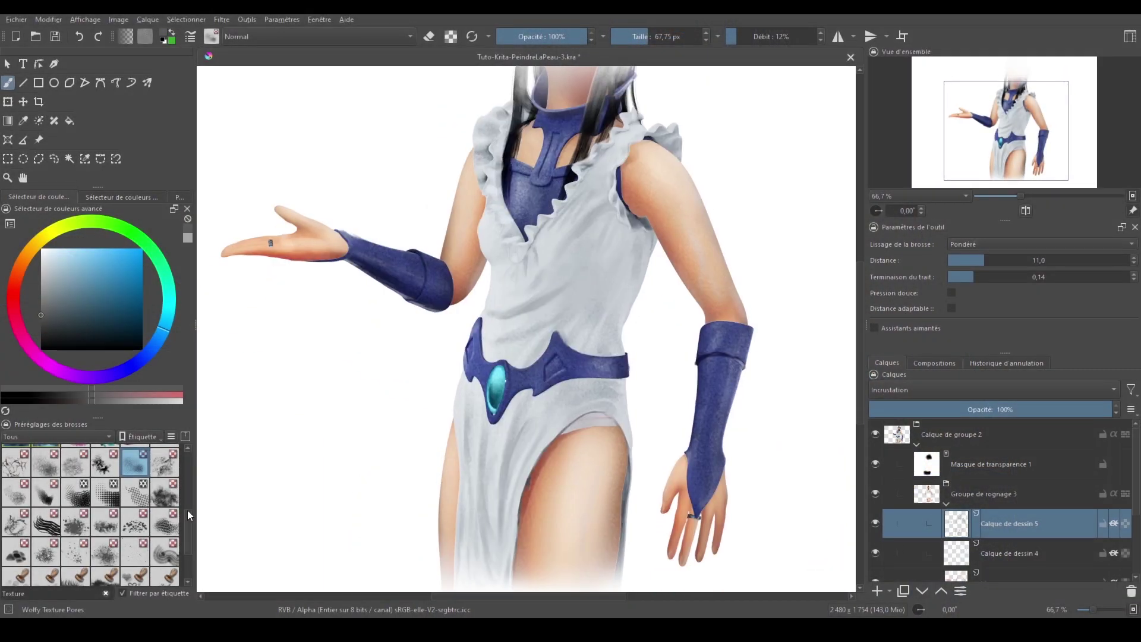
drag(1083, 406, 1030, 409)
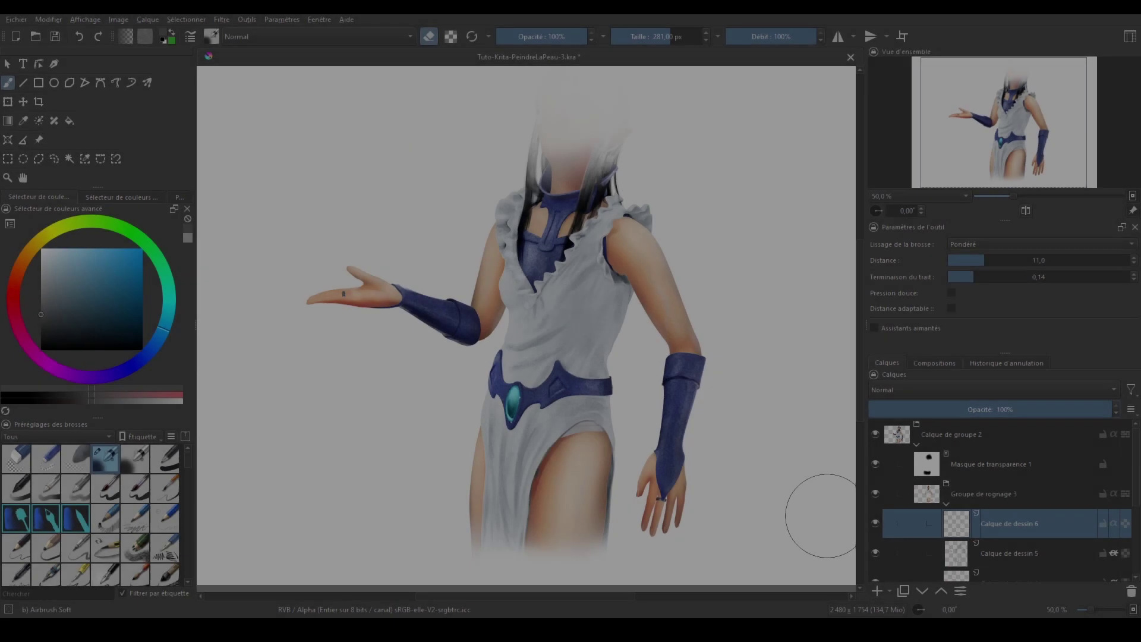
- Zoom the view and switch to the Wolfy Cut 1 brush for fine detail strokes
scroll(682, 229, up, 3)
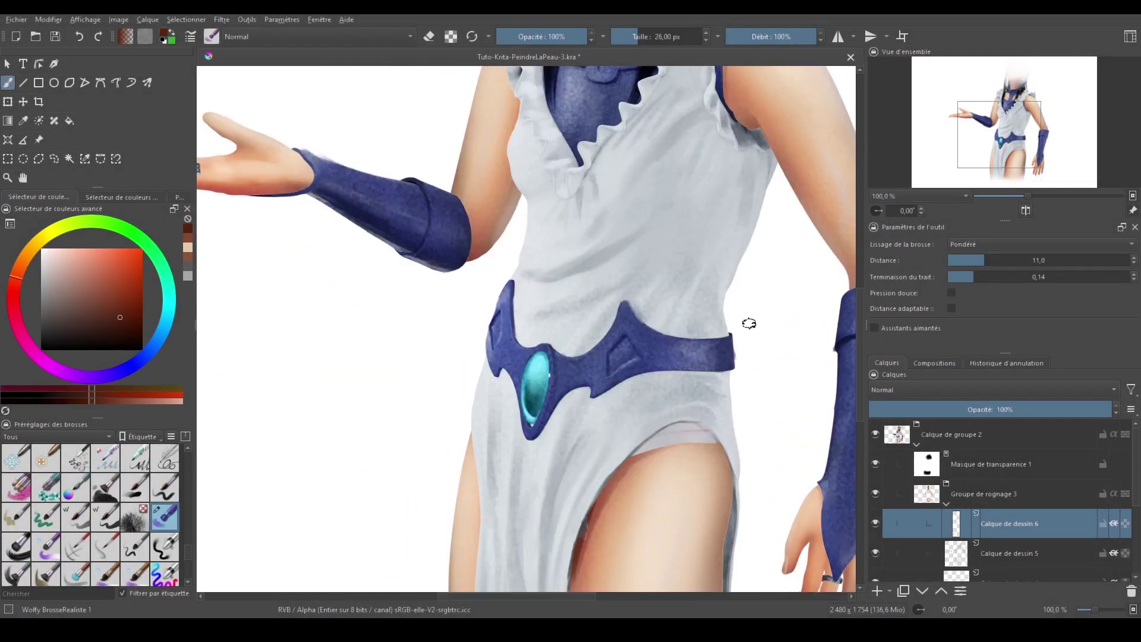
key(slash)
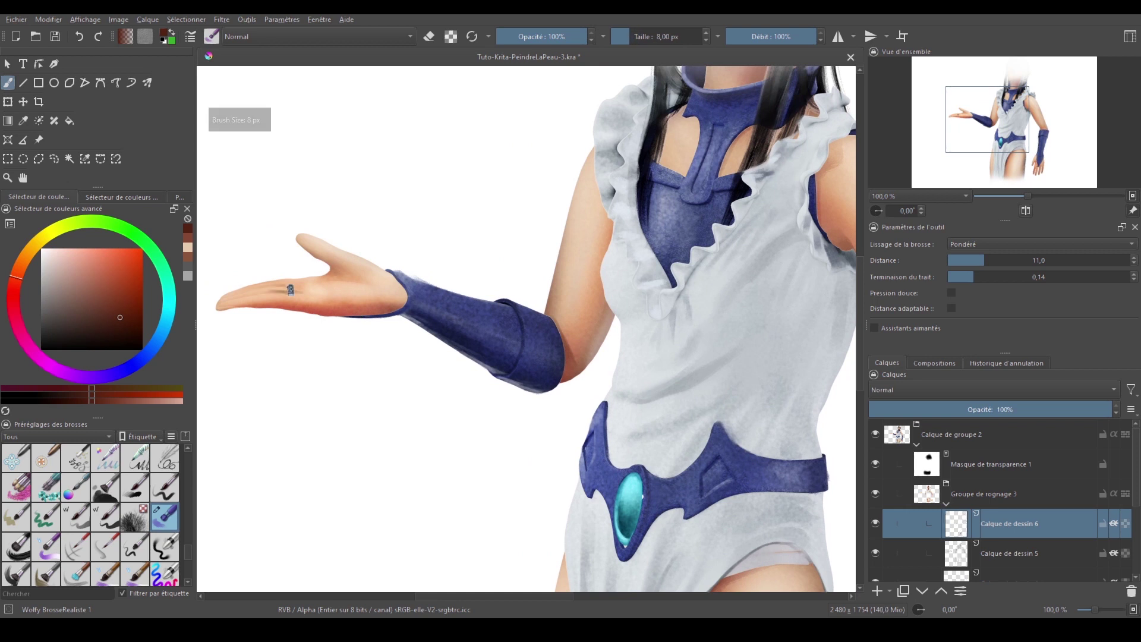